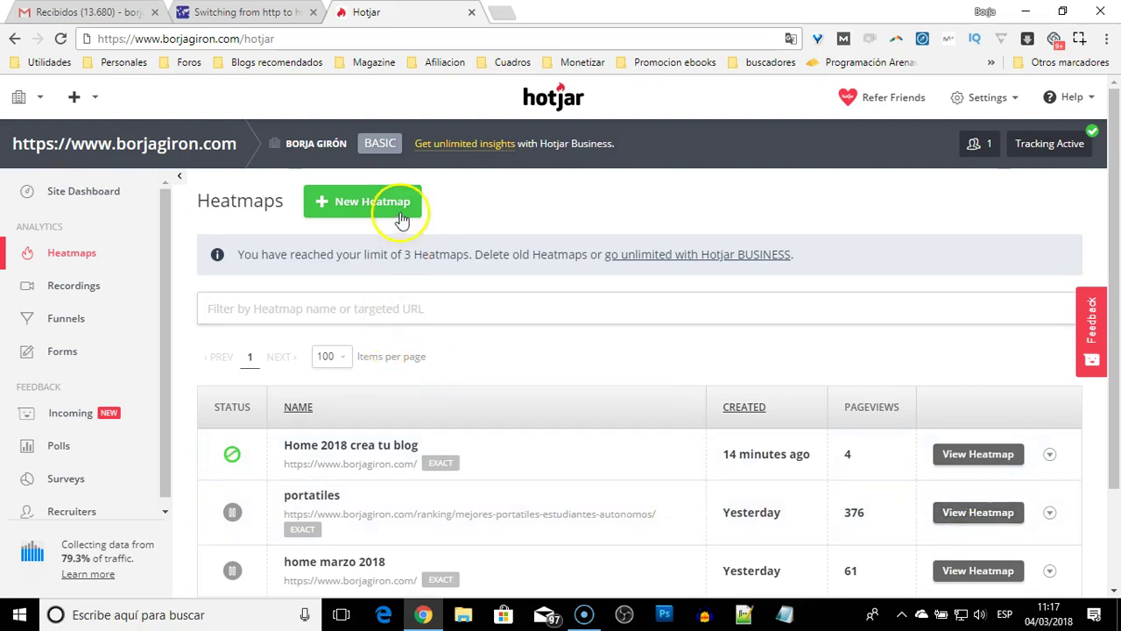
- Delete the "home marzo 2018" heatmap from the heatmap list and accept the deletion
scroll(888, 458, down, 1)
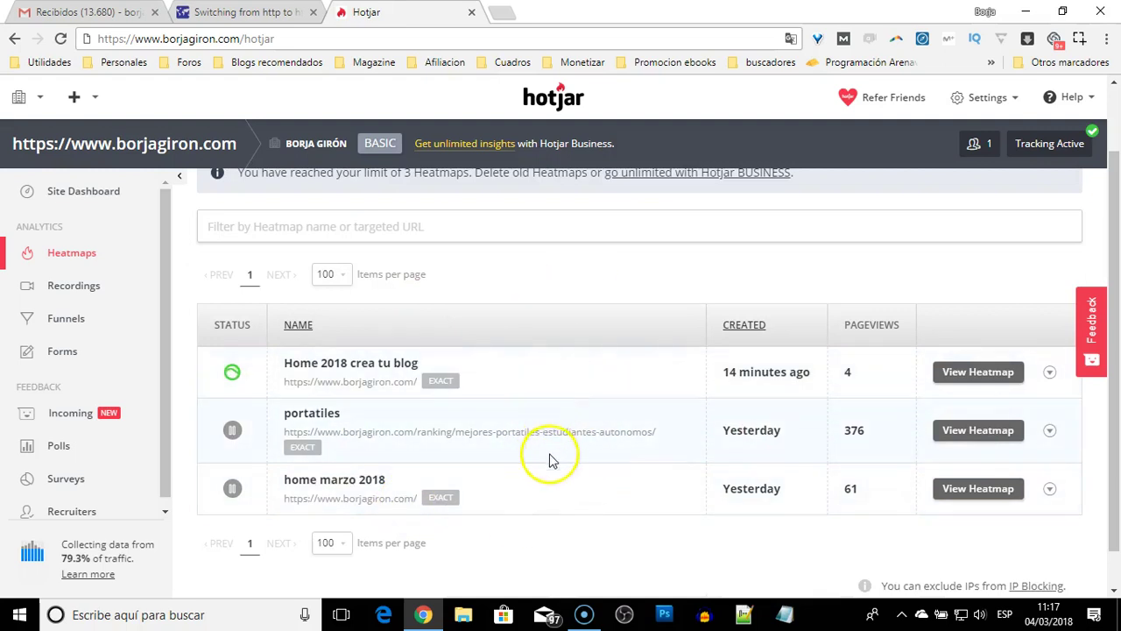
click(1050, 489)
scroll(1052, 493, down, 1)
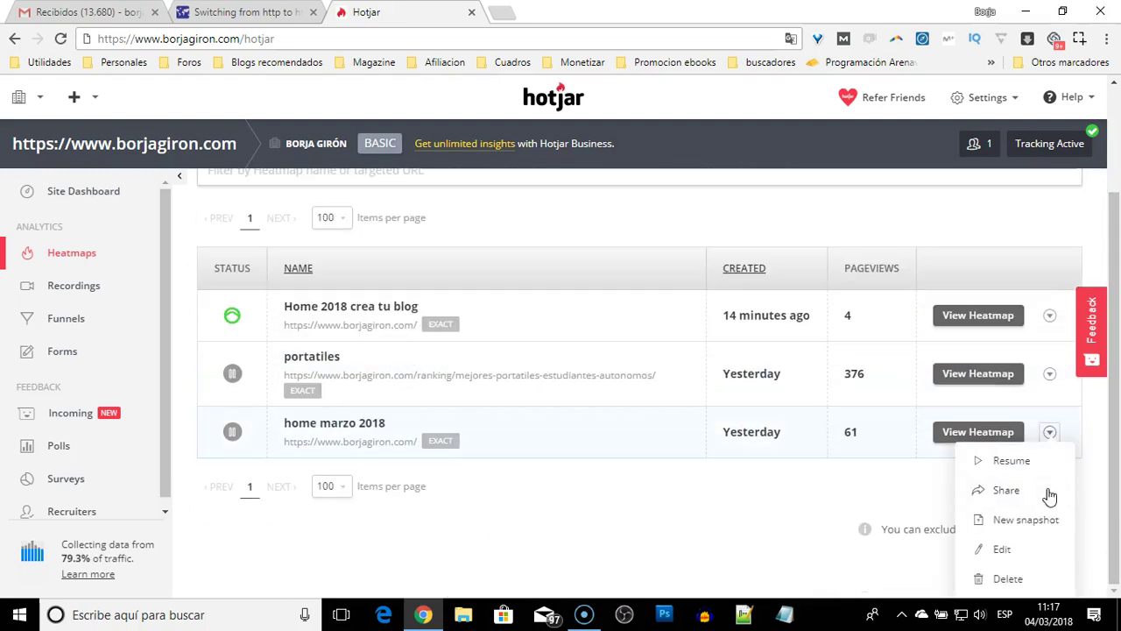
click(1002, 577)
click(460, 278)
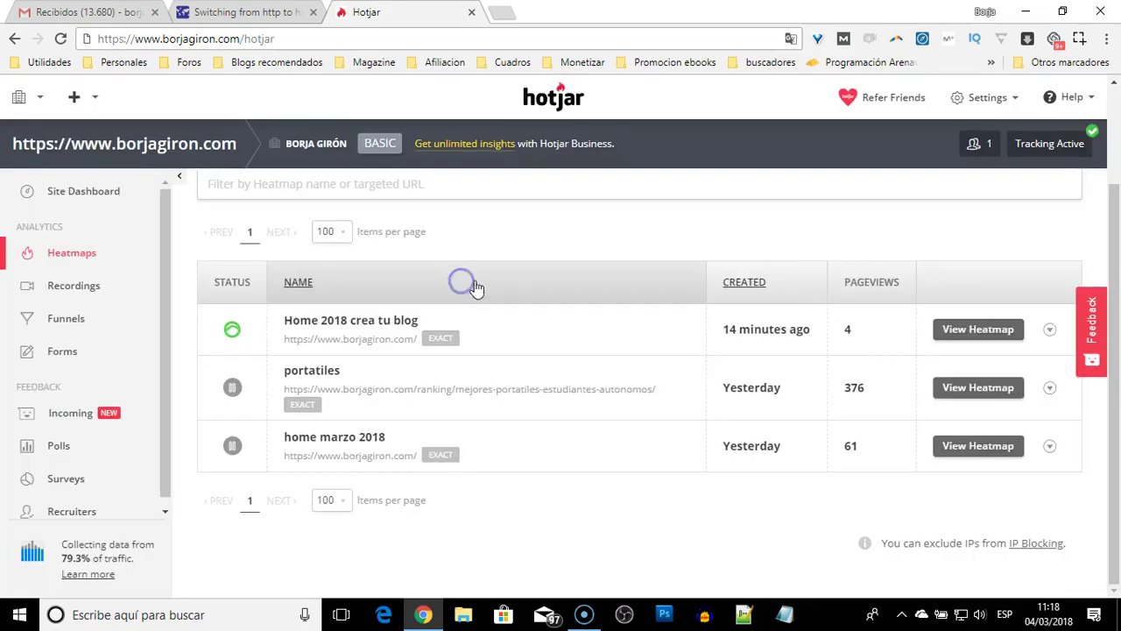
- Start a new heatmap named "Home 2018 marzo" and keep its recording option at 1.000 pageviews
scroll(541, 336, up, 1)
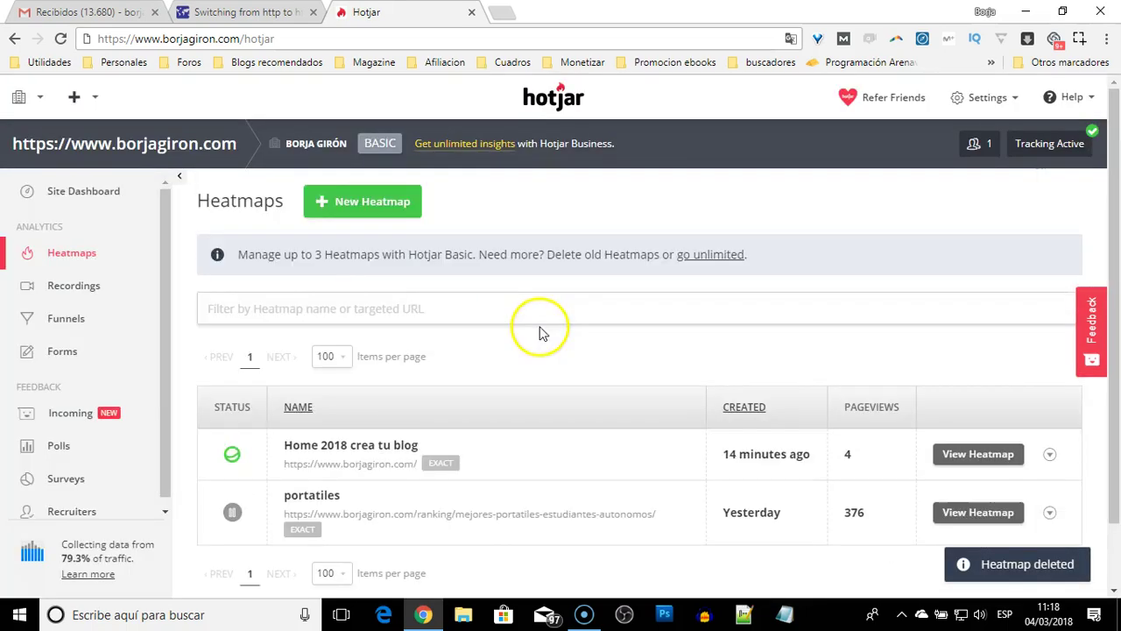
click(395, 203)
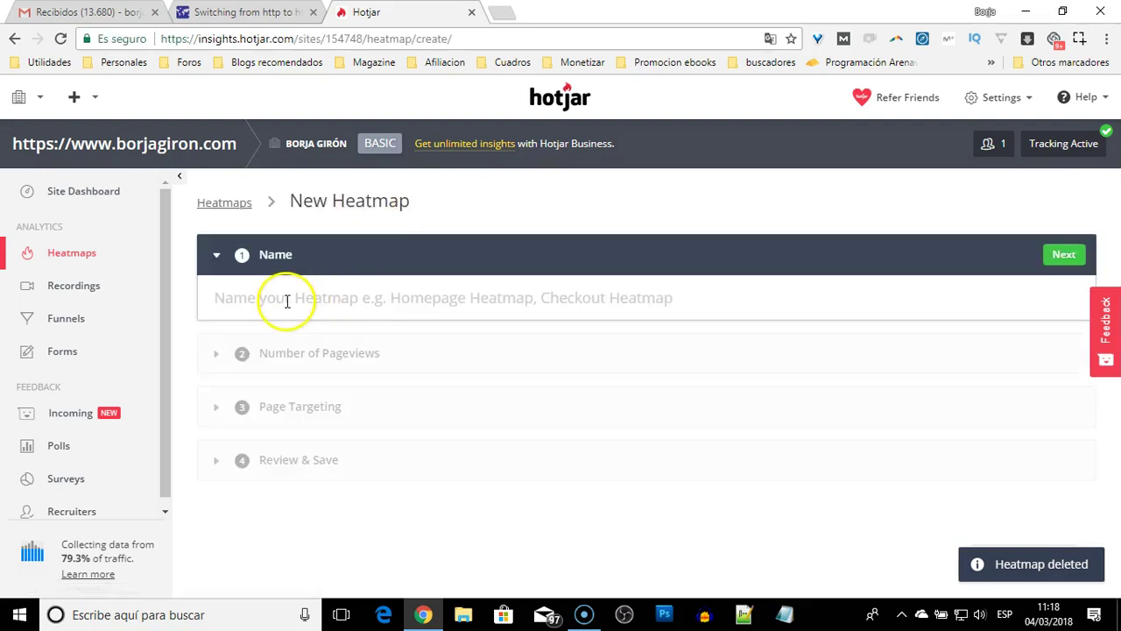
text(Home)
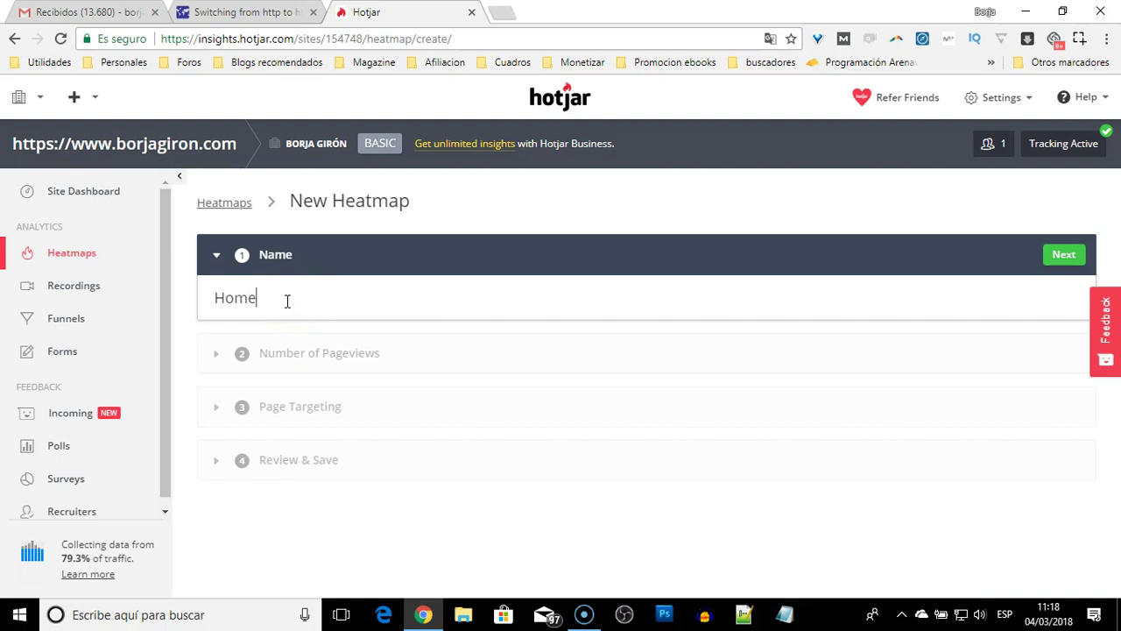
click(1065, 256)
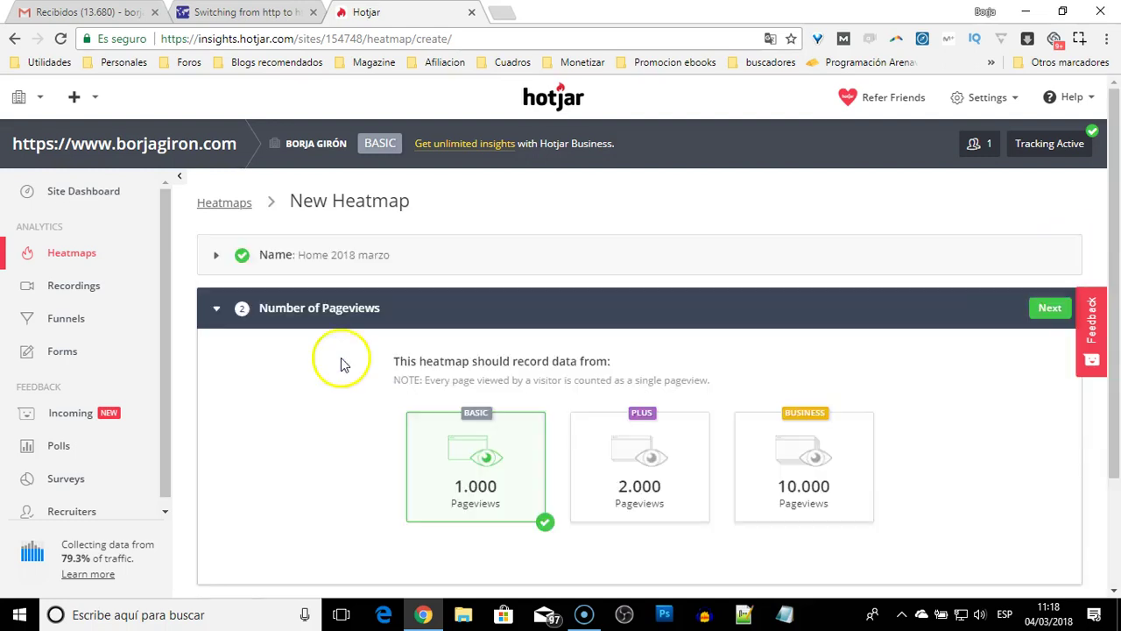
scroll(344, 365, down, 2)
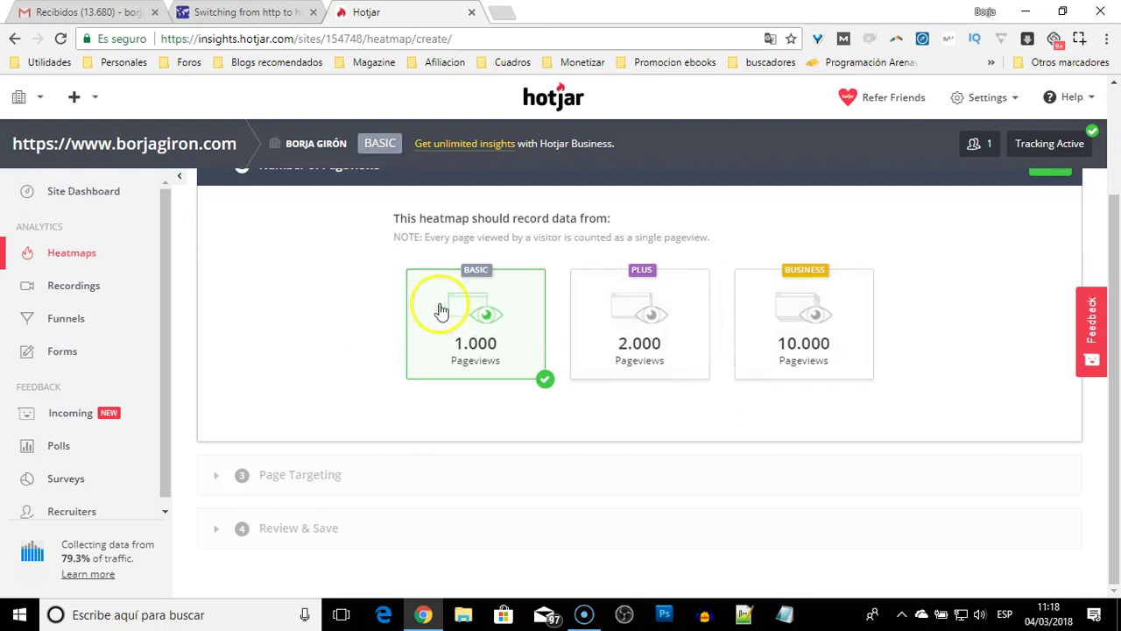
click(350, 474)
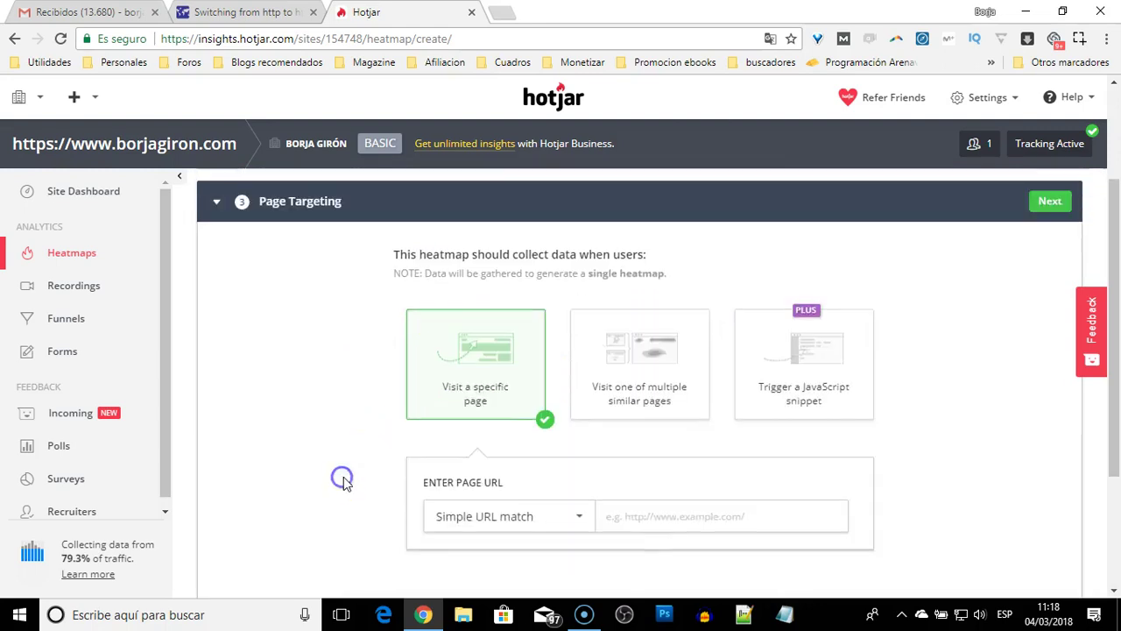
- Target a specific page using Exact URL match and enter the site's own https home page address
scroll(415, 448, down, 2)
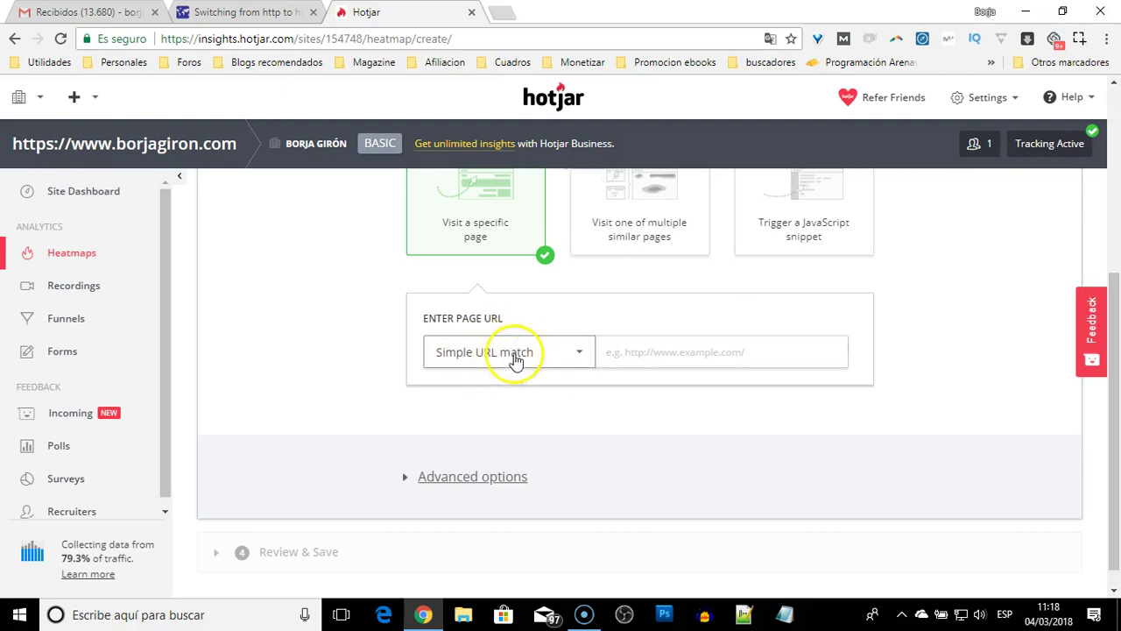
click(554, 355)
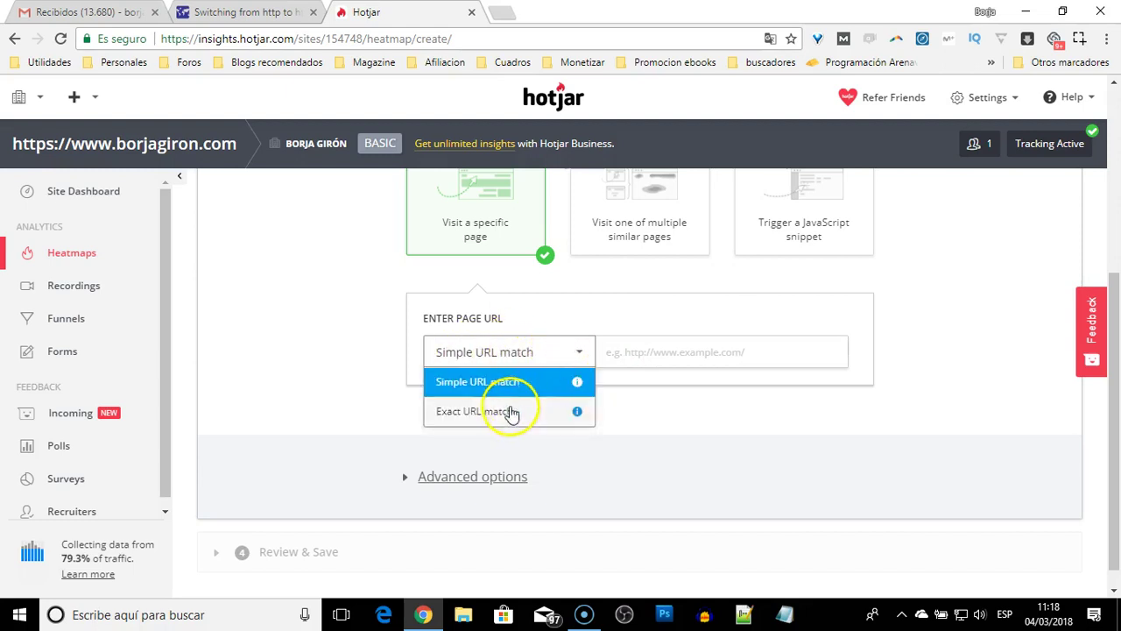
mouse_move(578, 414)
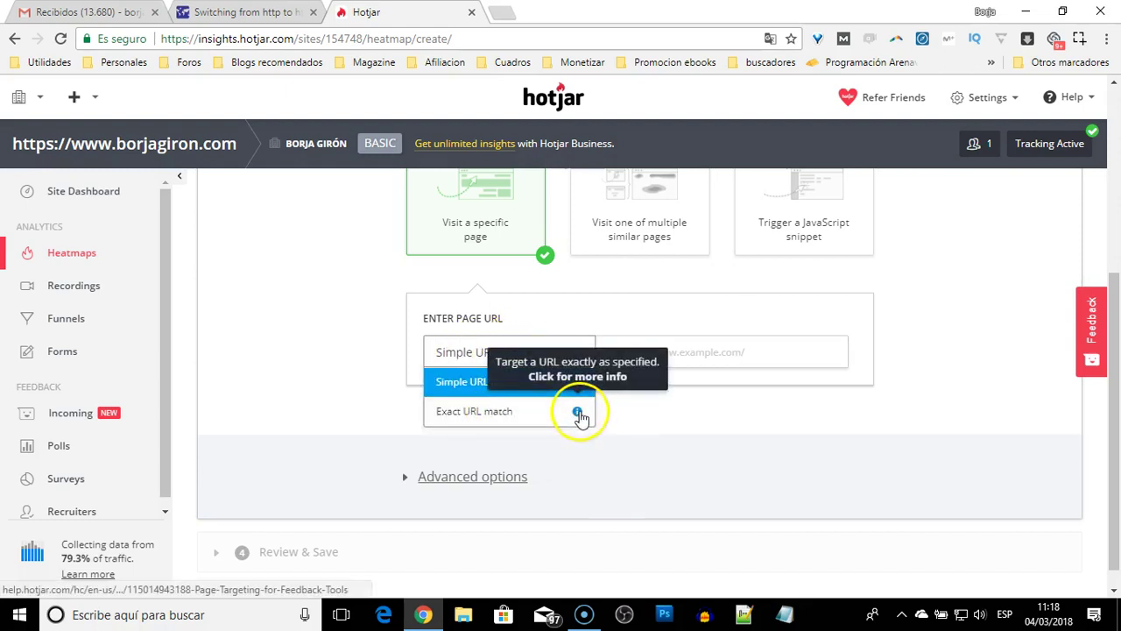
mouse_move(579, 383)
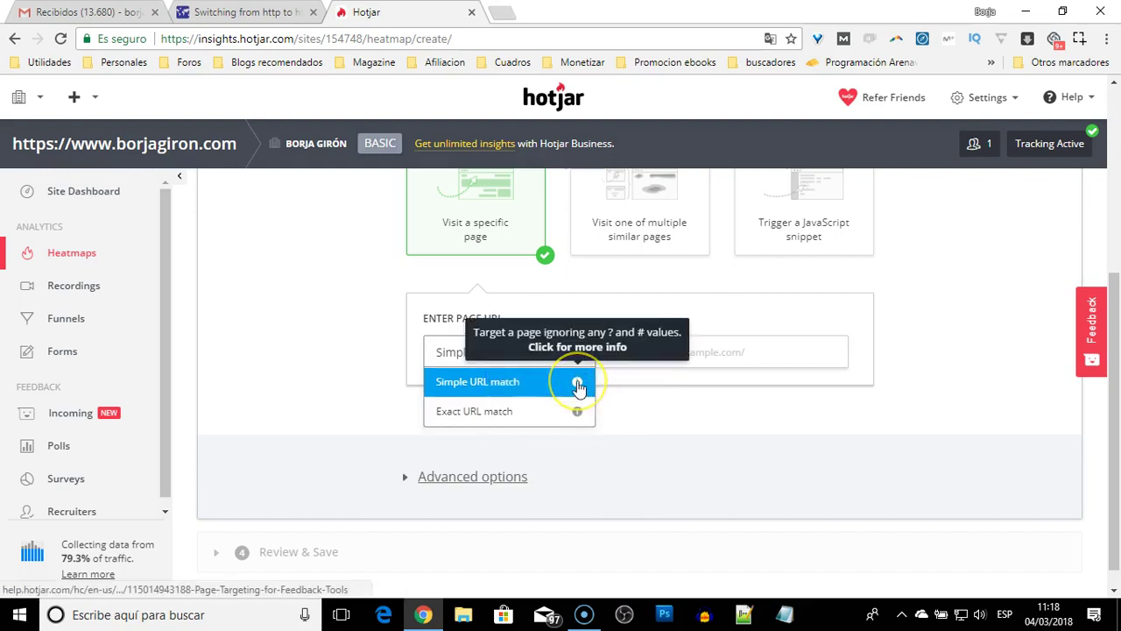
click(578, 382)
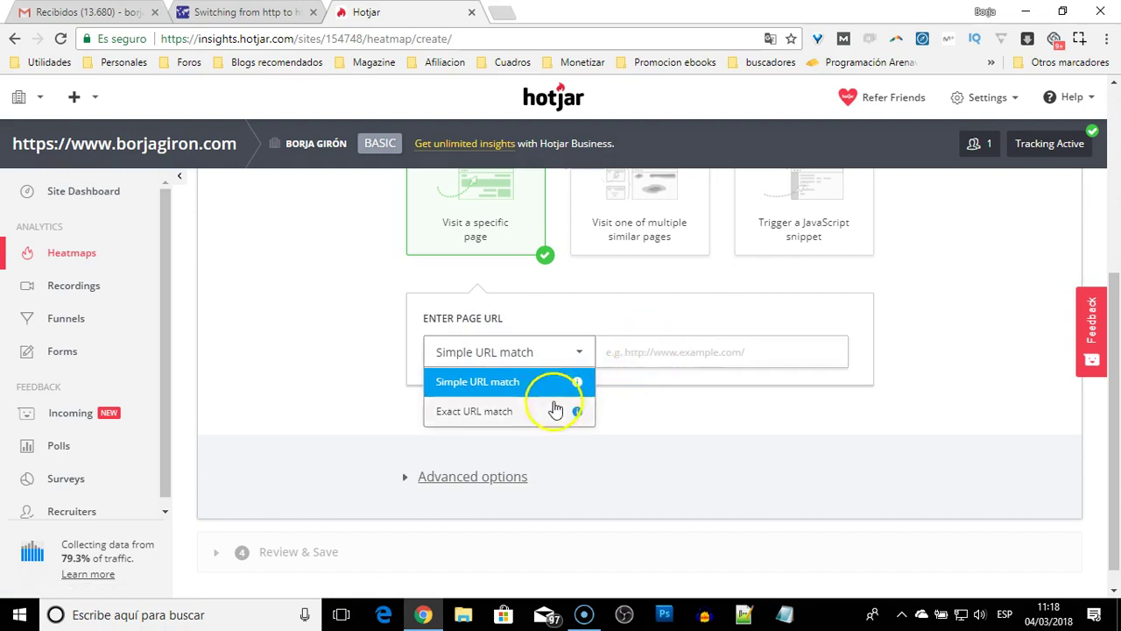
click(525, 411)
click(639, 353)
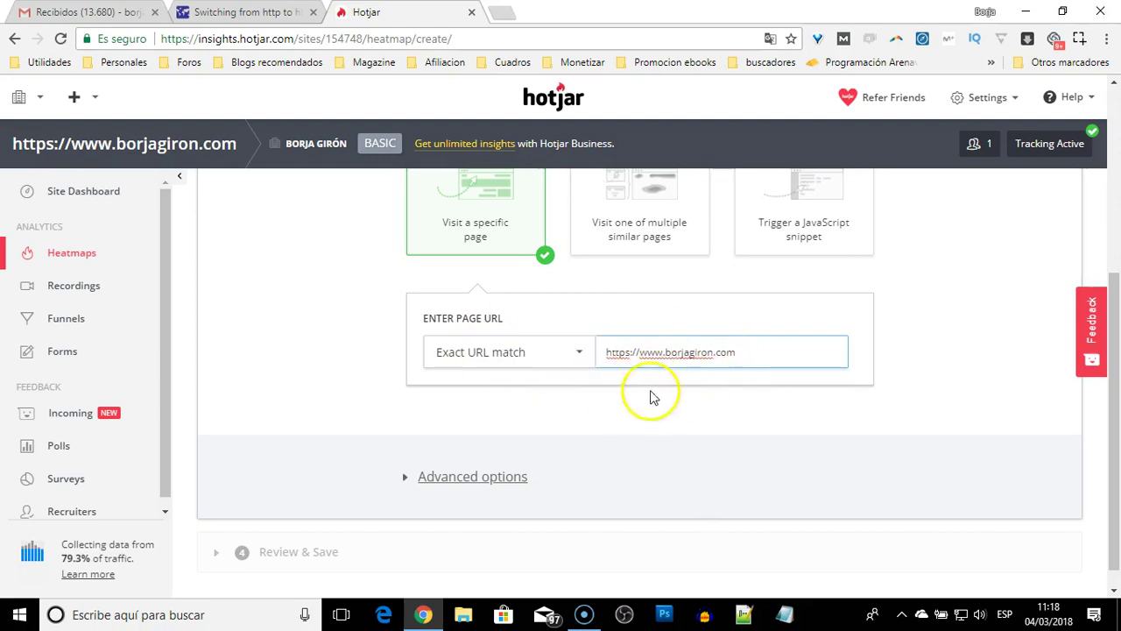
- Expand the advanced targeting options, leave them empty, and create the heatmap after the review stage
scroll(604, 414, down, 1)
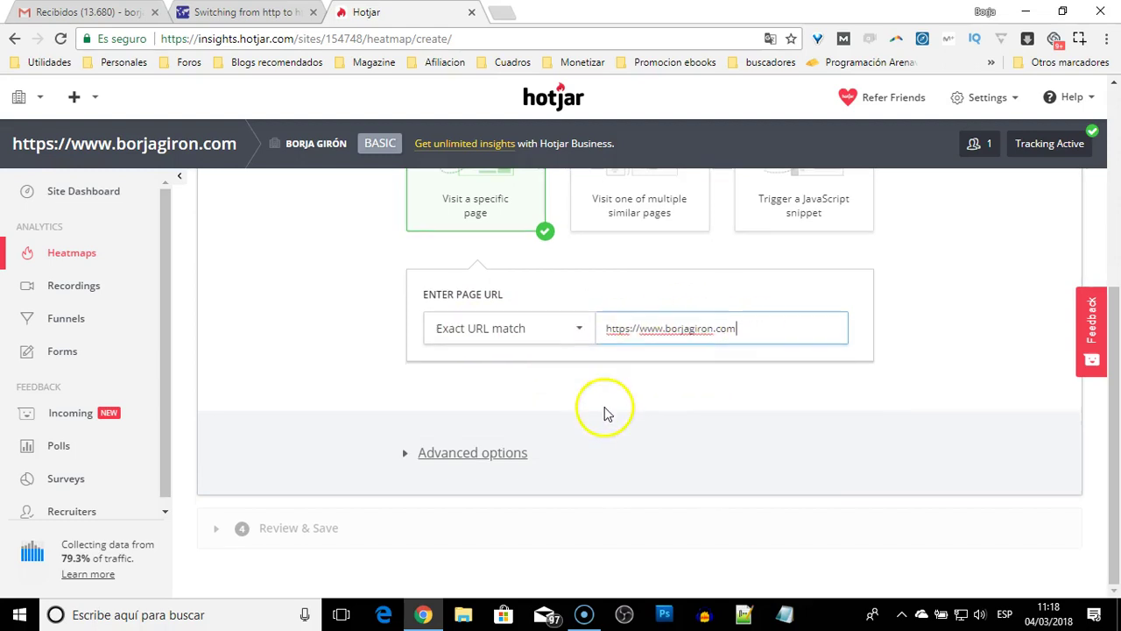
click(450, 453)
scroll(541, 438, down, 3)
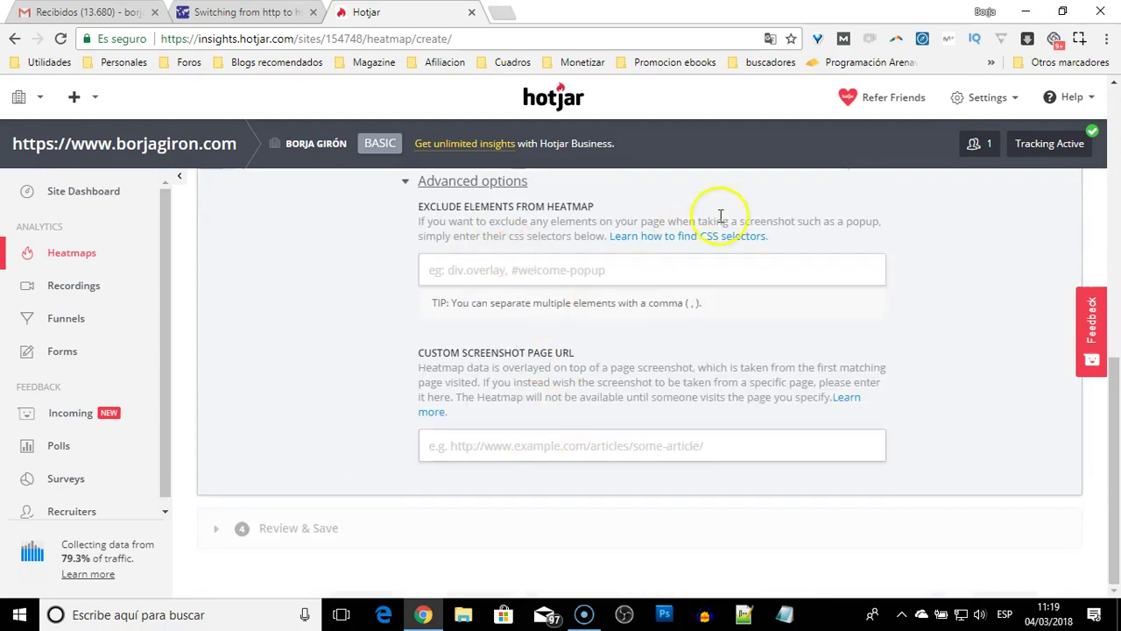
click(338, 529)
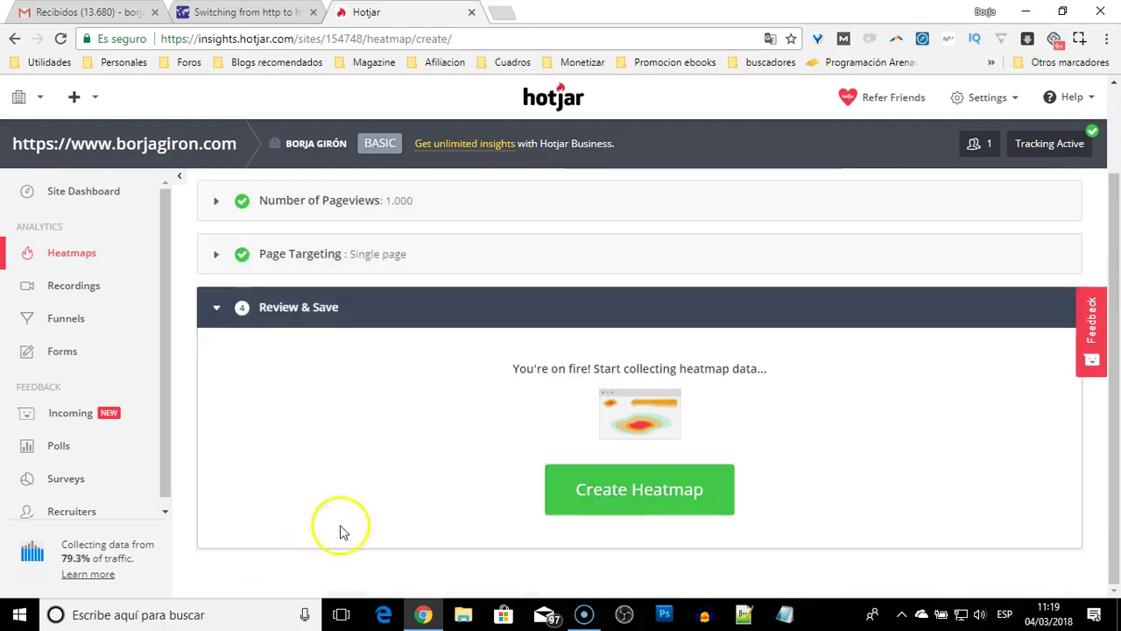
click(648, 488)
click(648, 452)
- Open the "portatiles" heatmap report and examine the desktop clicks from the article title to the discounted laptop list
scroll(648, 452, down, 2)
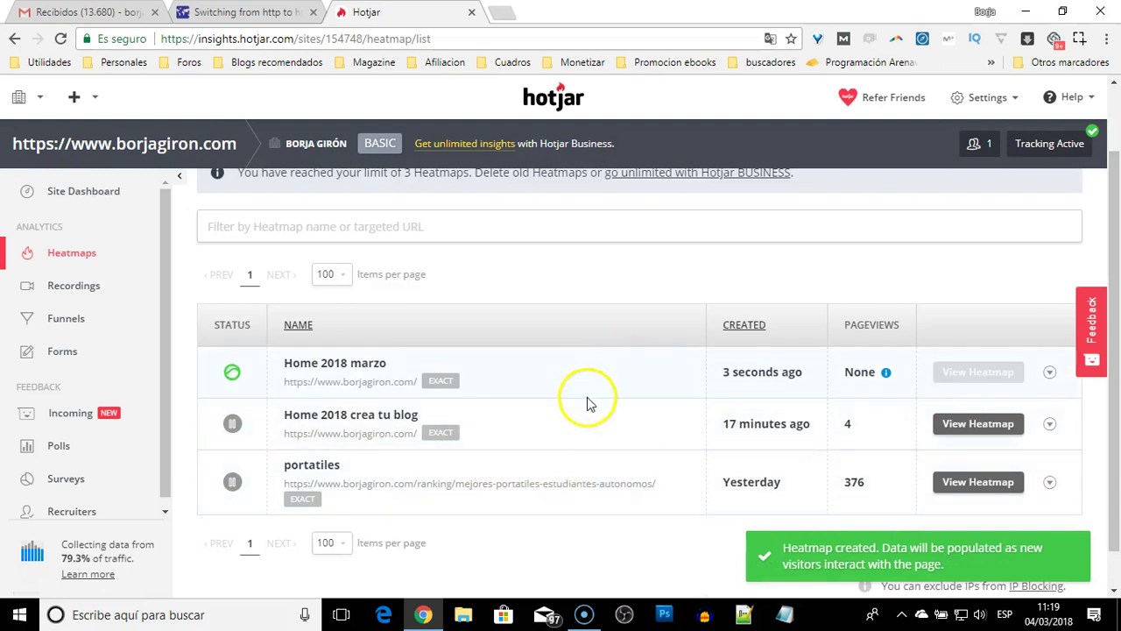
click(972, 492)
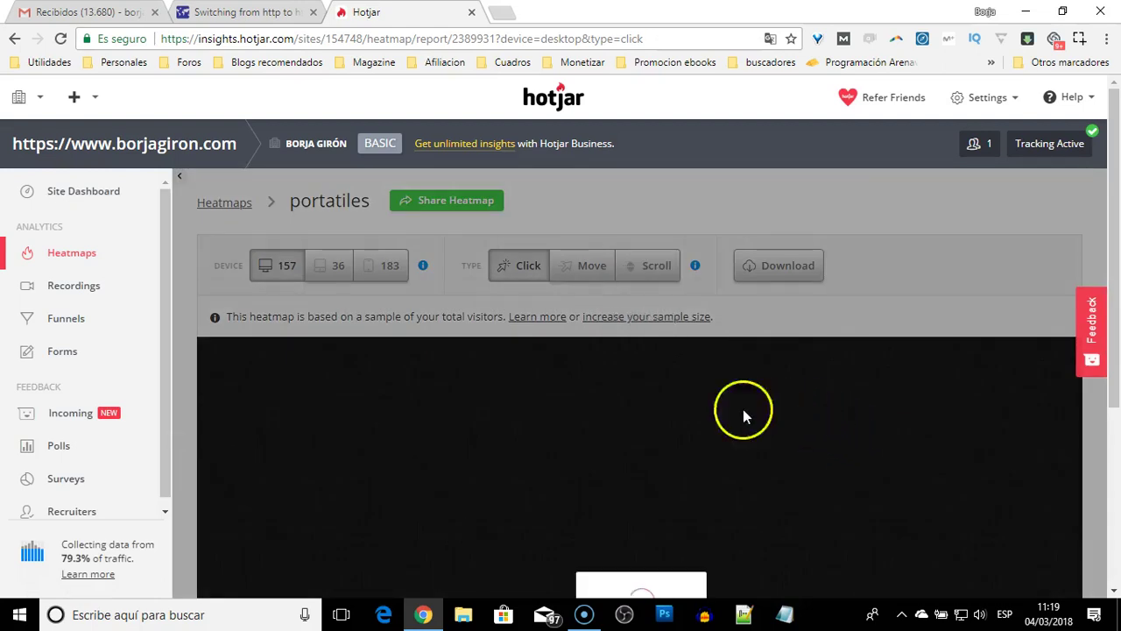
scroll(675, 455, down, 2)
scroll(662, 443, down, 2)
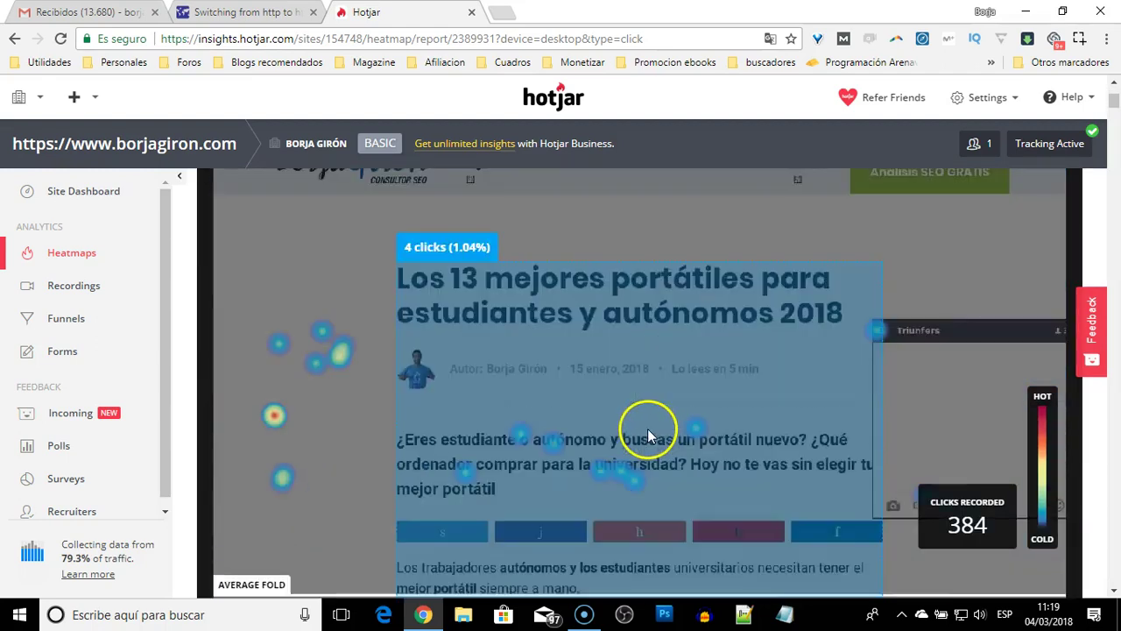
scroll(607, 422, down, 2)
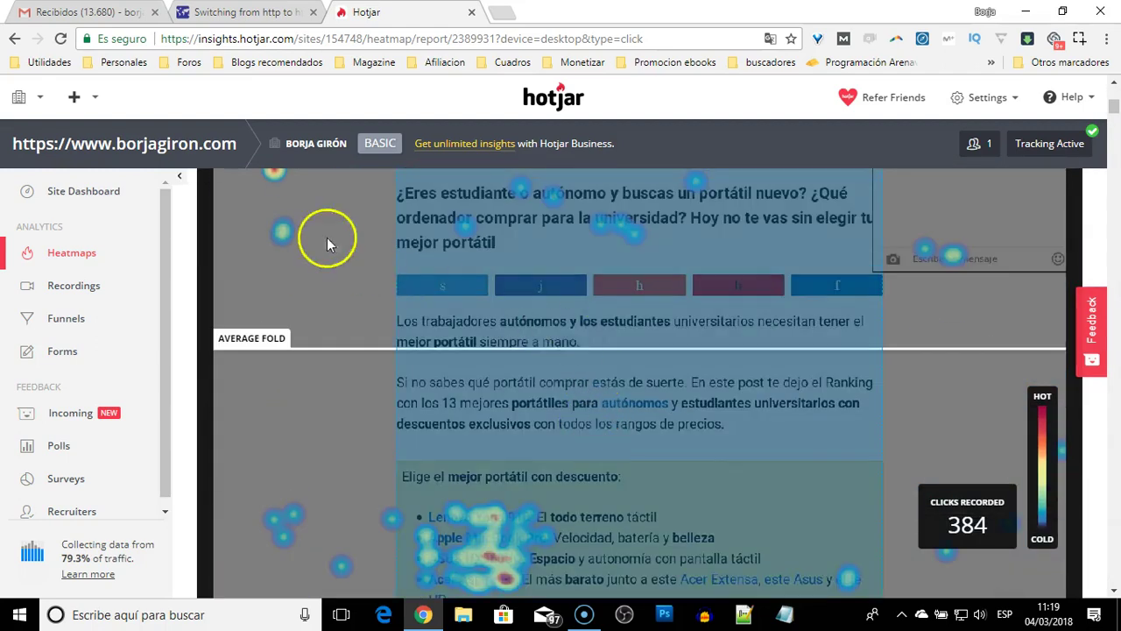
scroll(569, 393, down, 2)
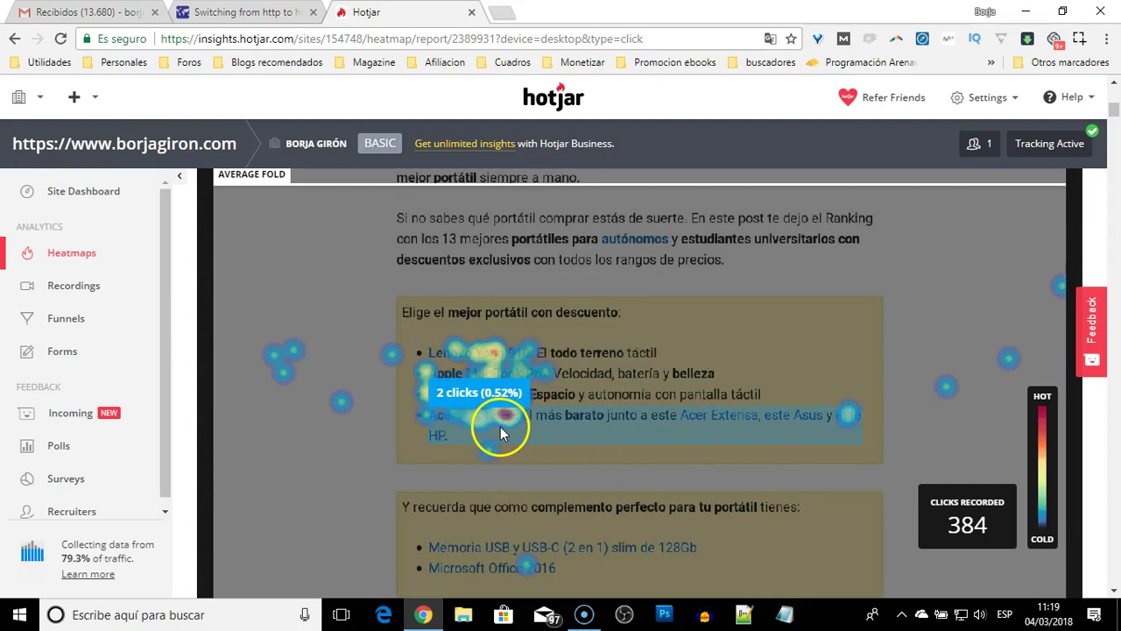
- Examine the desktop clicks on the article's table of contents and on the sections down to the first ranked laptop
scroll(500, 428, down, 2)
scroll(500, 427, down, 2)
scroll(568, 356, down, 1)
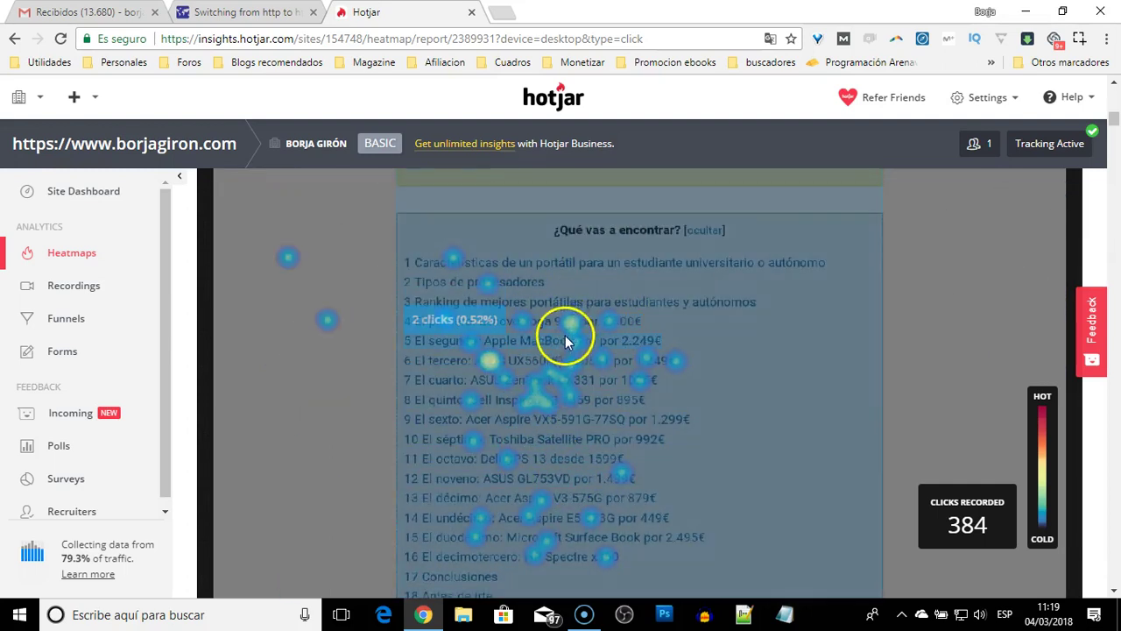
scroll(560, 348, down, 1)
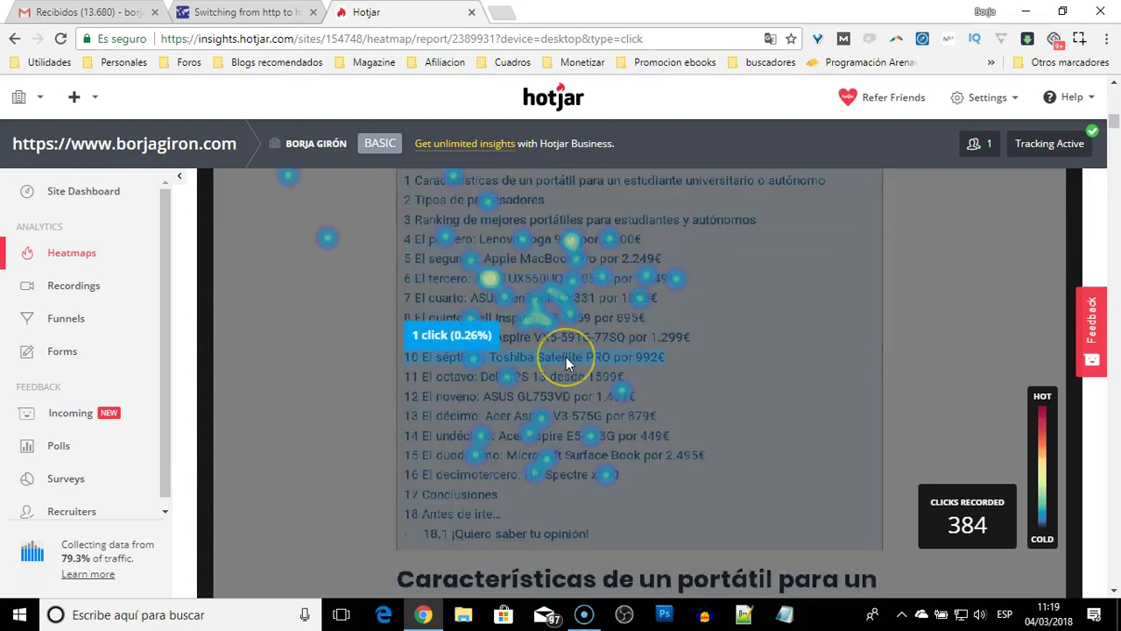
scroll(566, 356, down, 1)
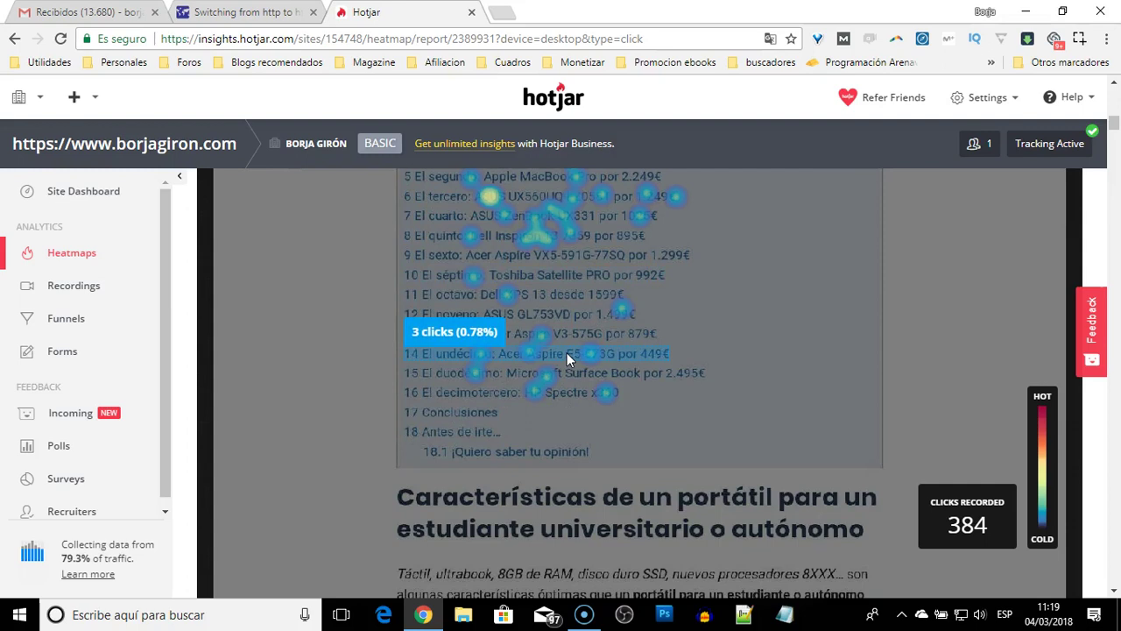
click(567, 352)
scroll(569, 355, down, 6)
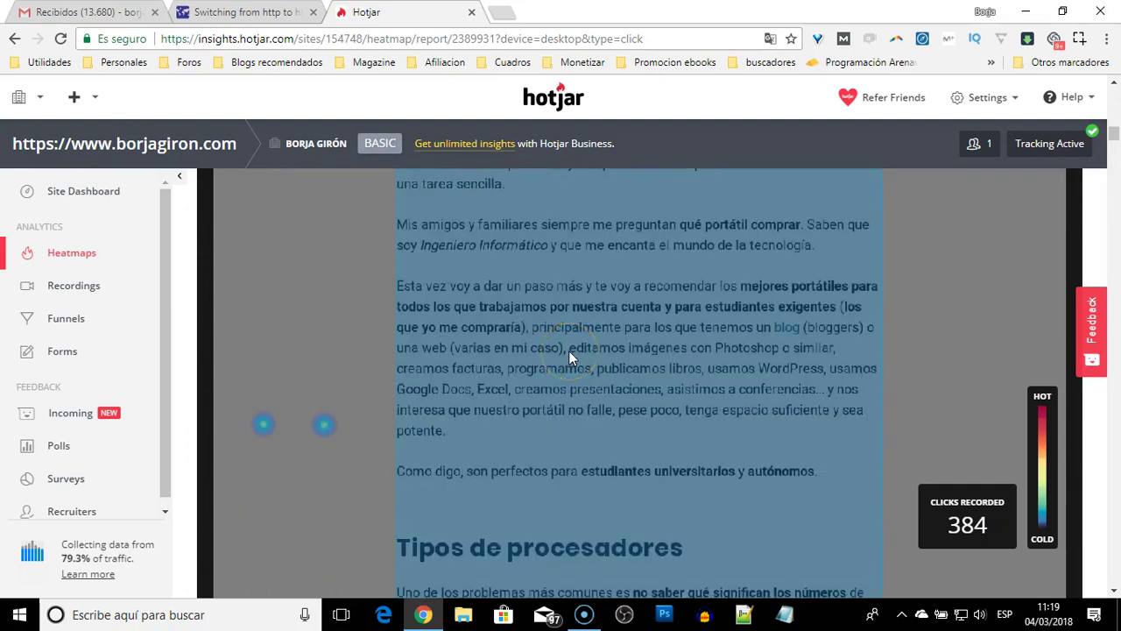
scroll(568, 350, down, 7)
scroll(568, 355, down, 7)
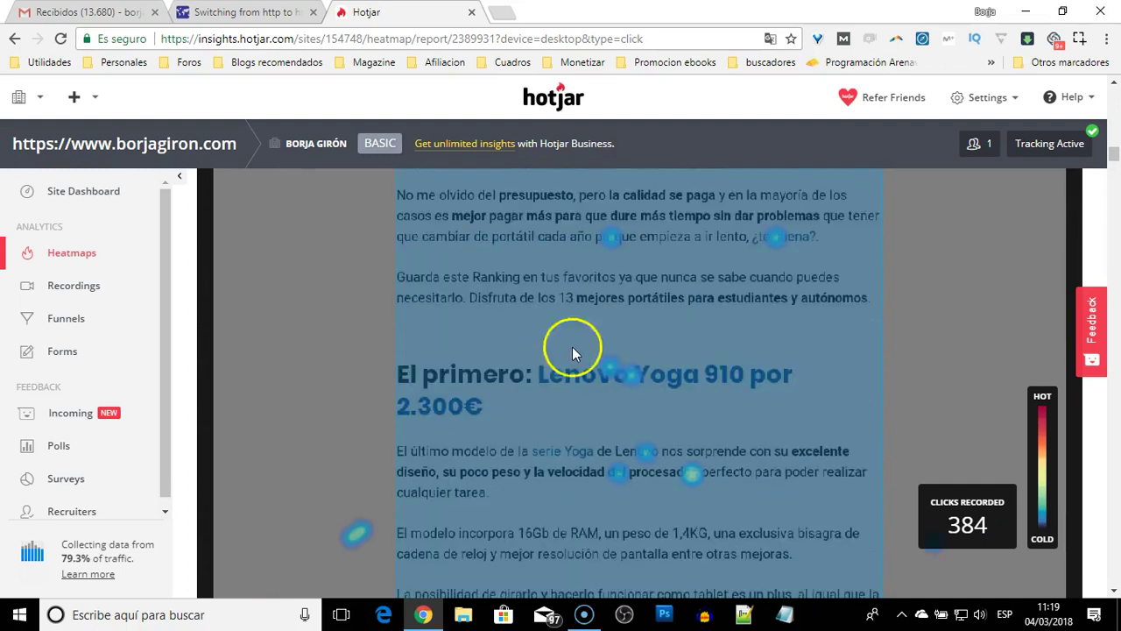
- Return to the discounted laptop list and examine the click share of its individual elements
click(643, 342)
scroll(596, 405, up, 6)
scroll(611, 406, up, 15)
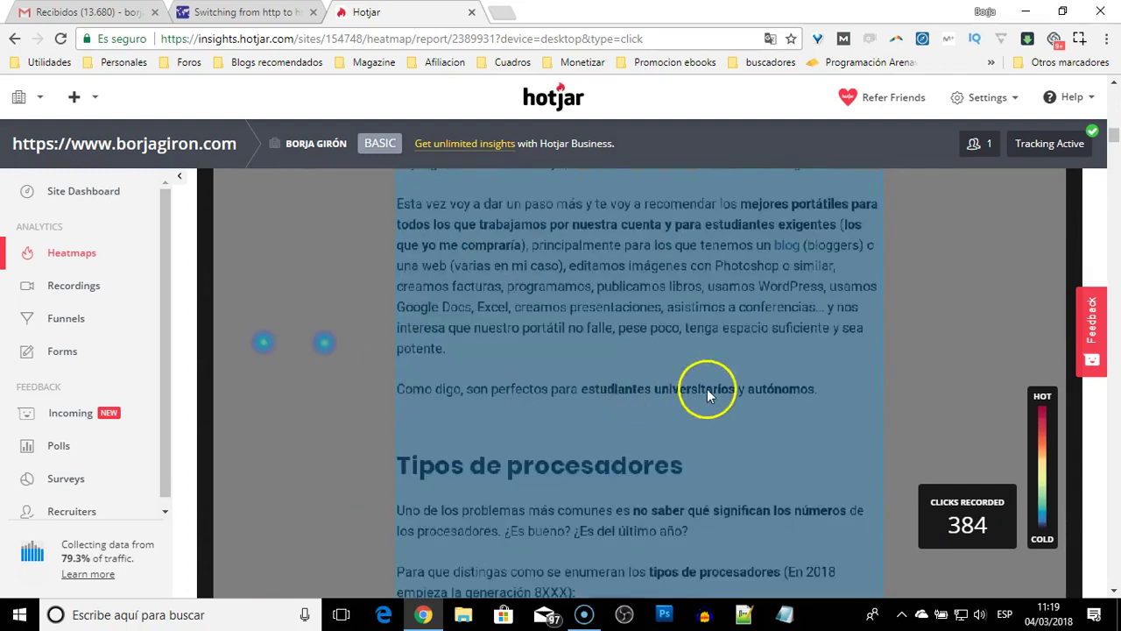
scroll(699, 381, down, 1)
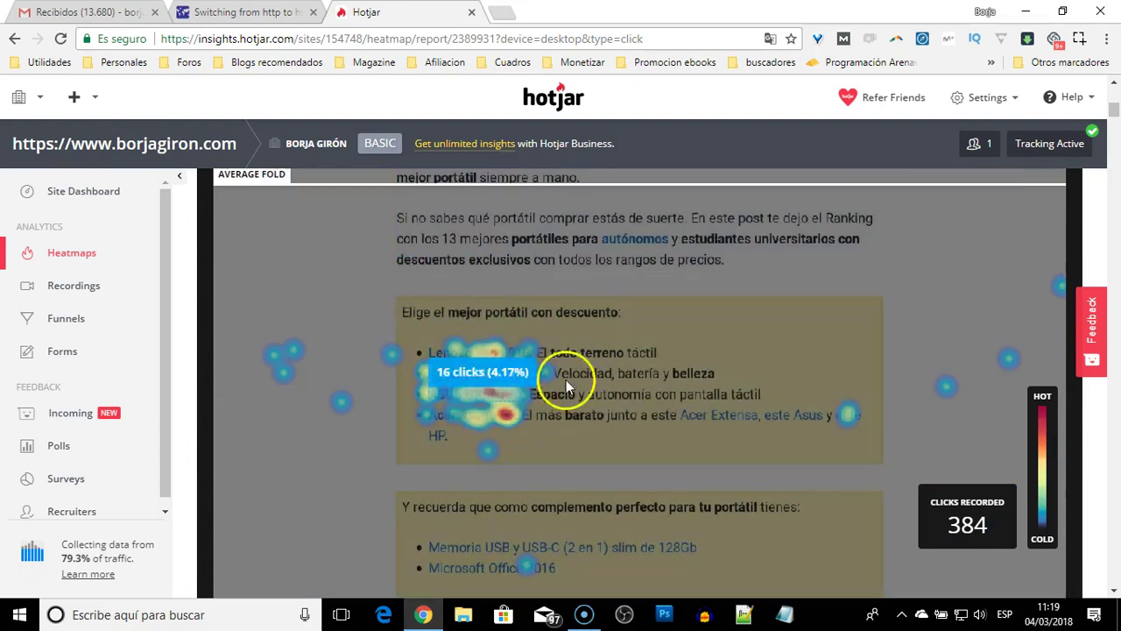
mouse_move(513, 308)
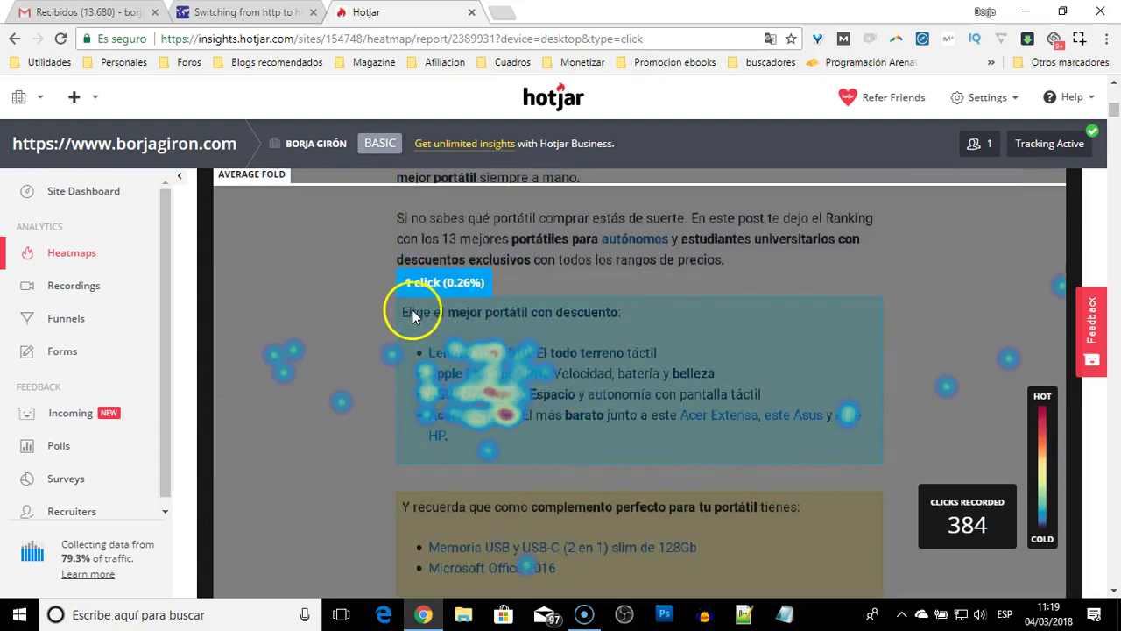
mouse_move(428, 385)
scroll(368, 357, up, 9)
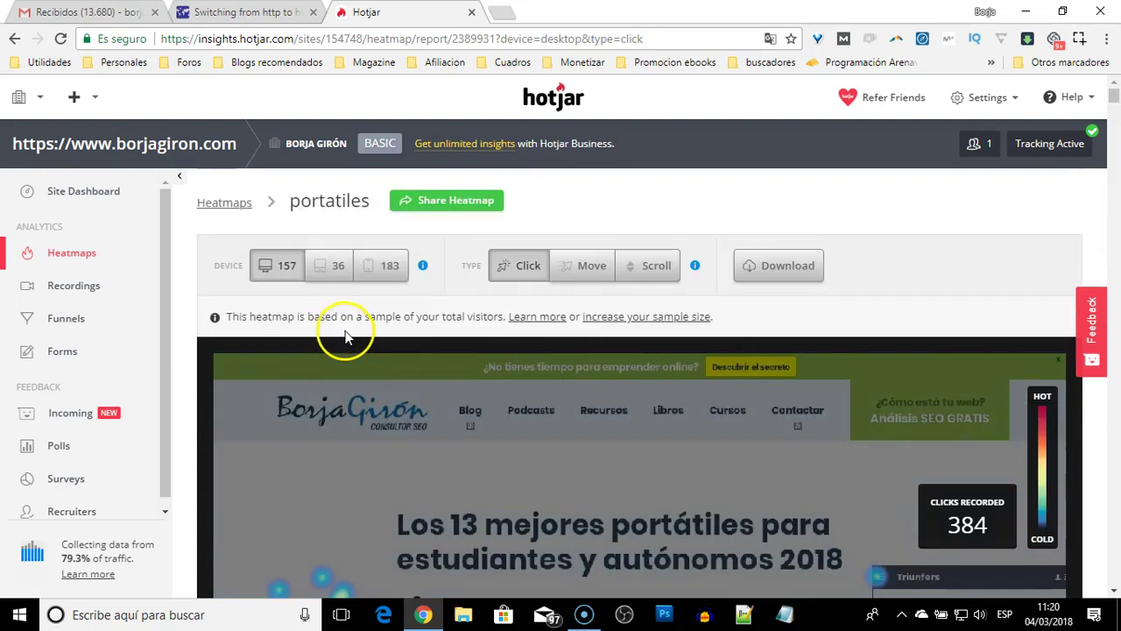
- Switch the "portatiles" heatmap to the tablet view, then to the phone view, and inspect the phone taps
click(326, 268)
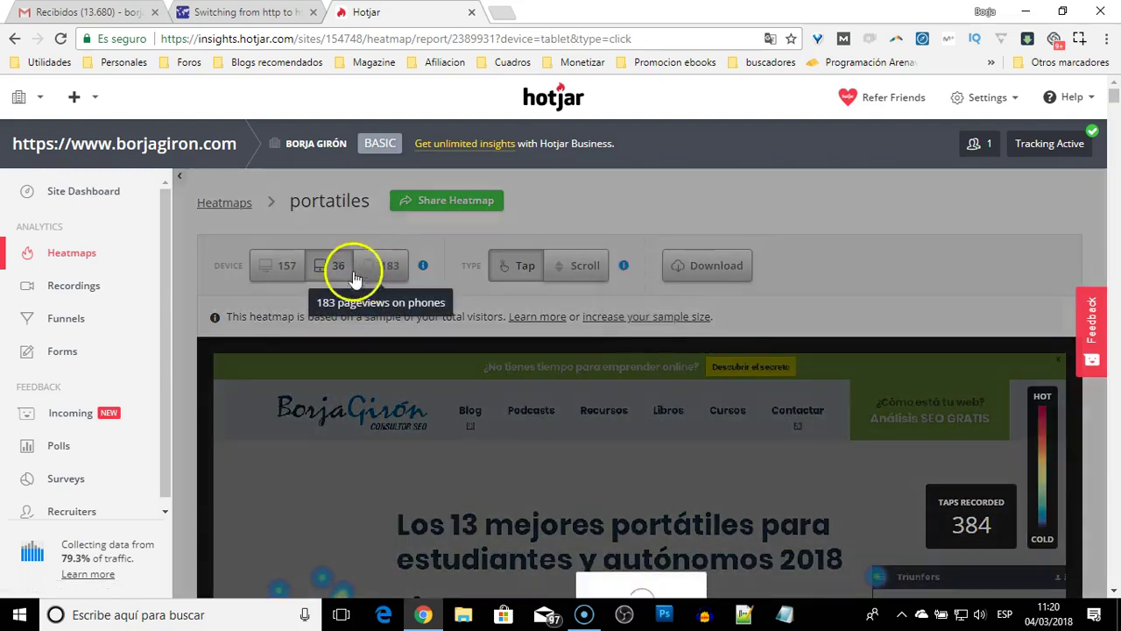
click(383, 268)
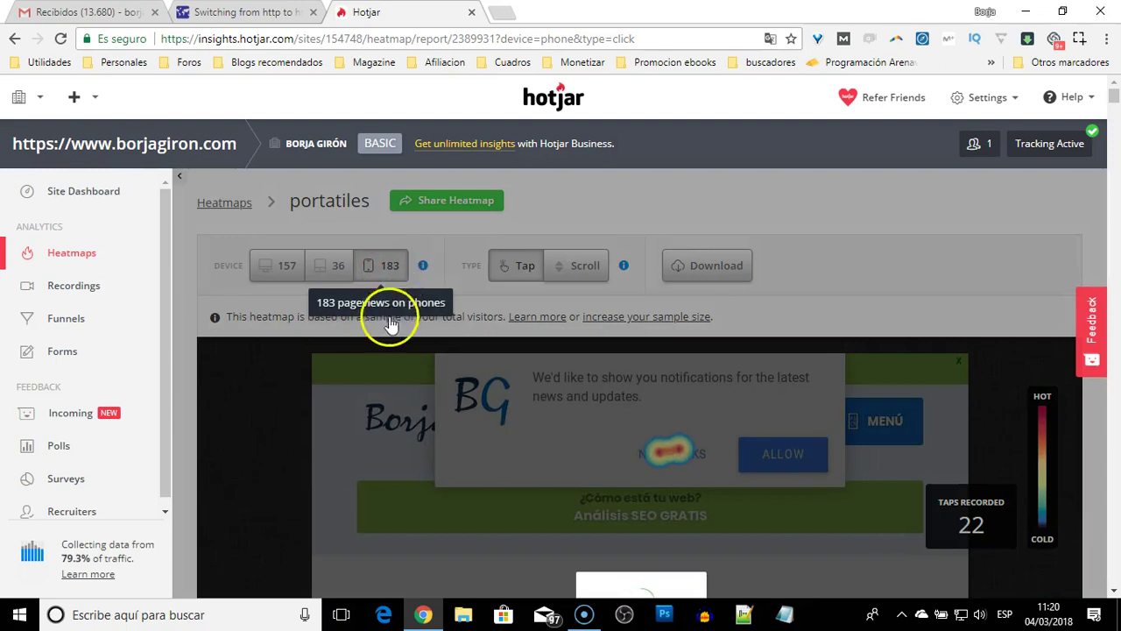
scroll(532, 408, down, 2)
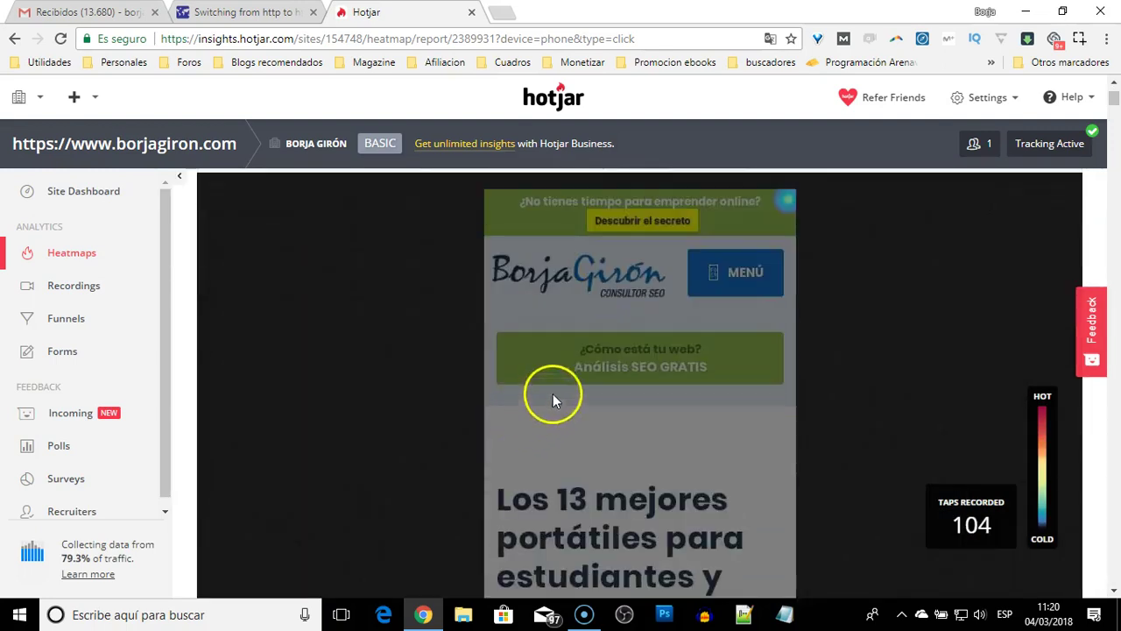
- Examine the phone taps on the page header, the menu and the area around the article title
scroll(660, 293, down, 2)
scroll(662, 293, up, 4)
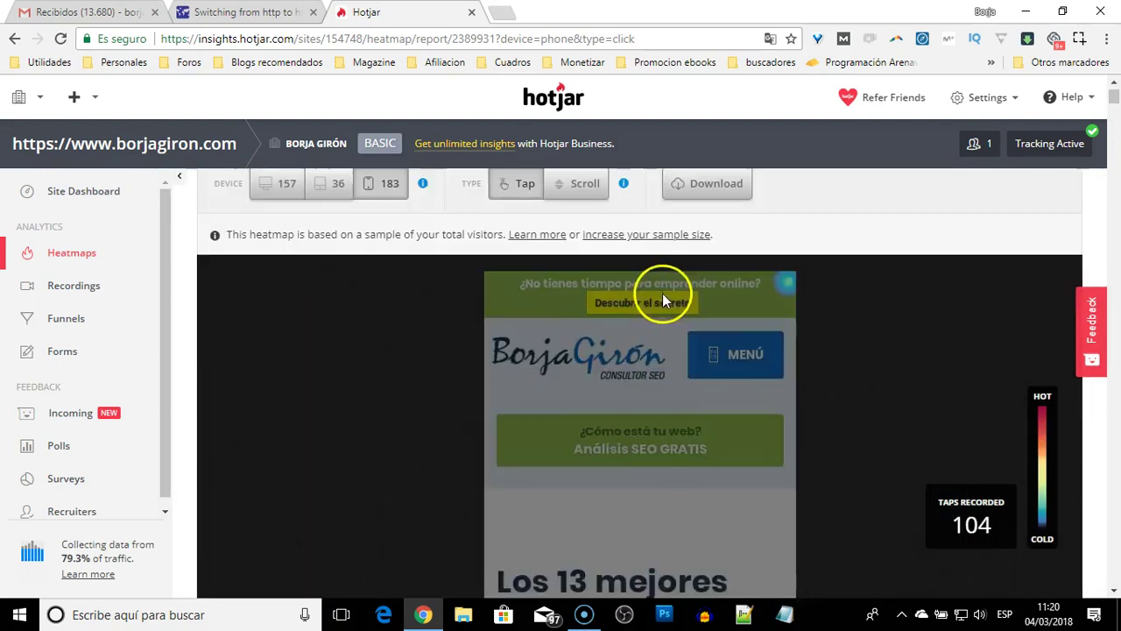
scroll(667, 304, down, 2)
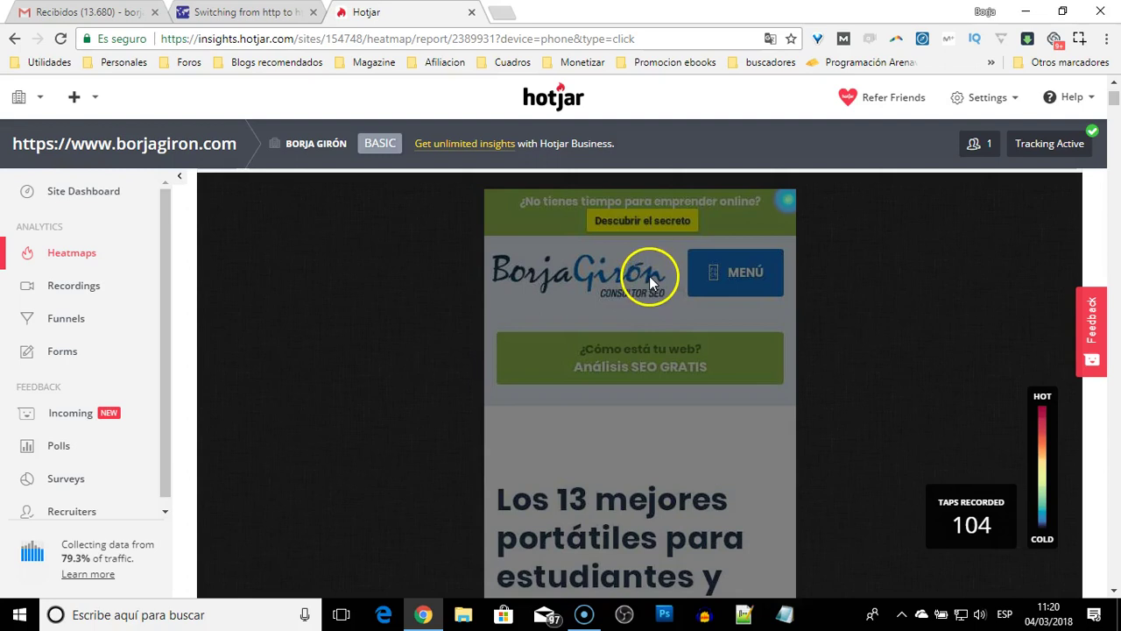
scroll(699, 284, down, 2)
scroll(699, 283, up, 2)
scroll(699, 289, down, 5)
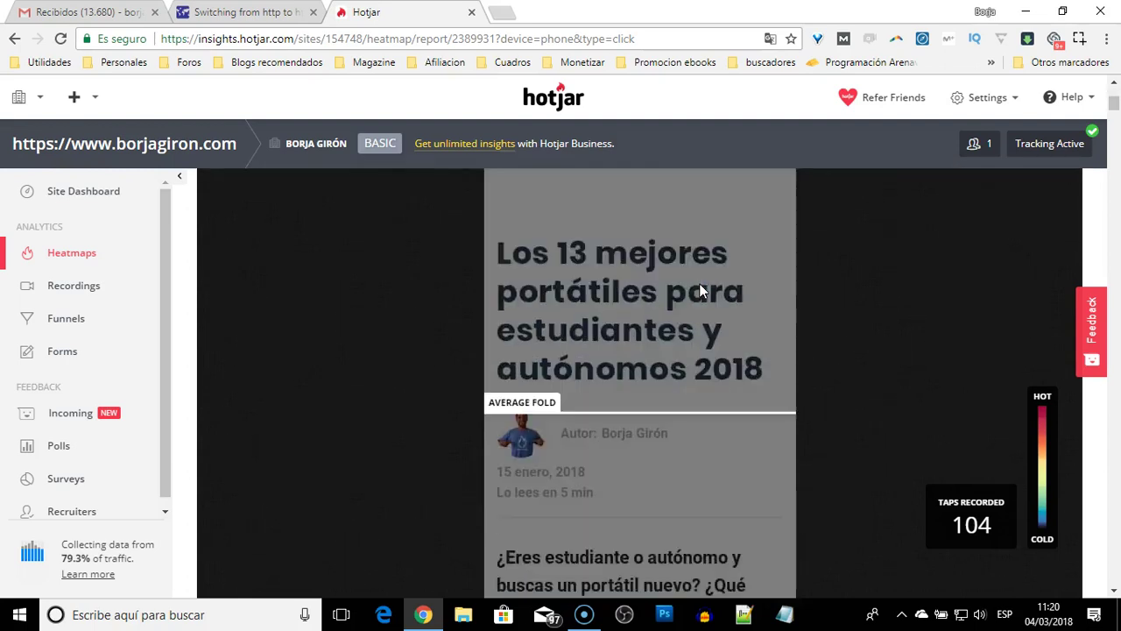
- Examine the phone taps on the discounted laptop list, the table of contents and the sections down to the first ranked laptop
scroll(699, 282, down, 8)
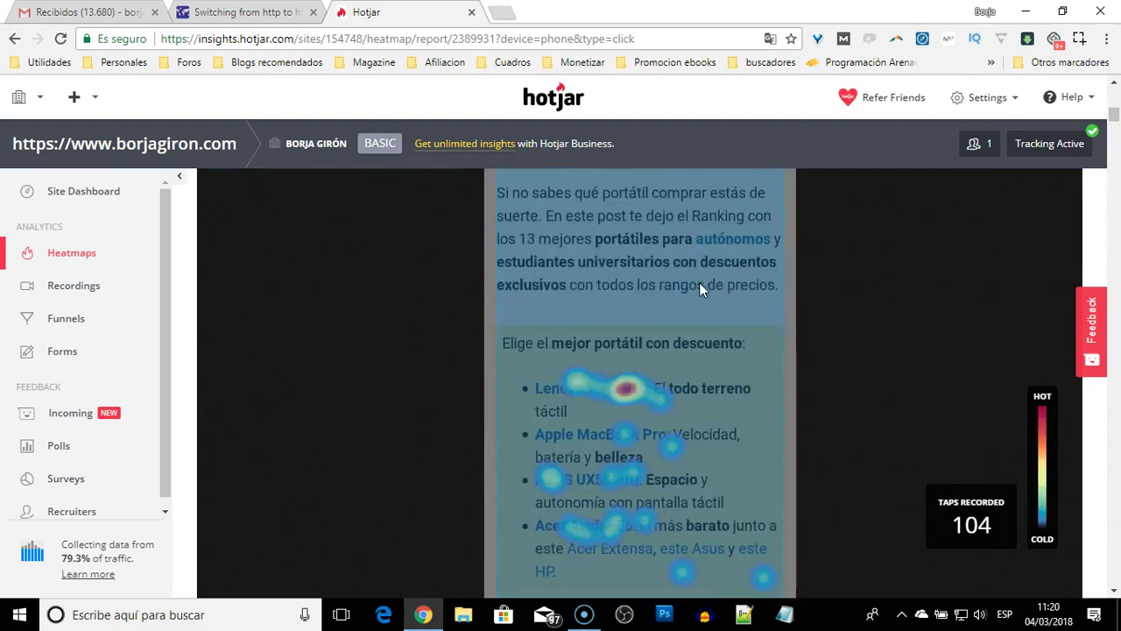
click(619, 221)
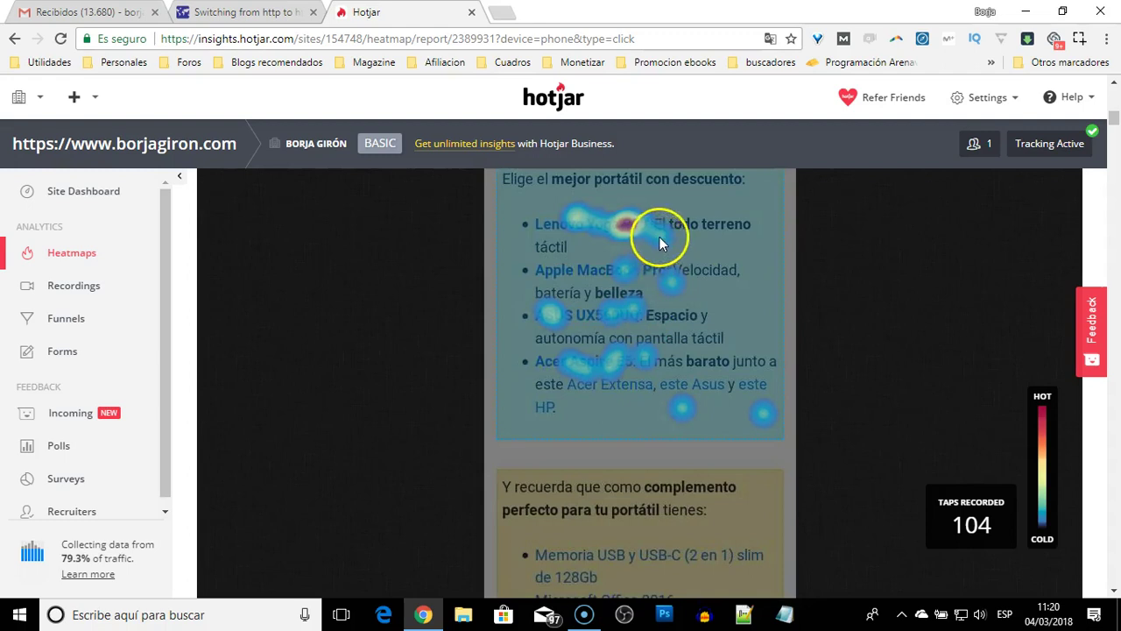
scroll(612, 290, down, 6)
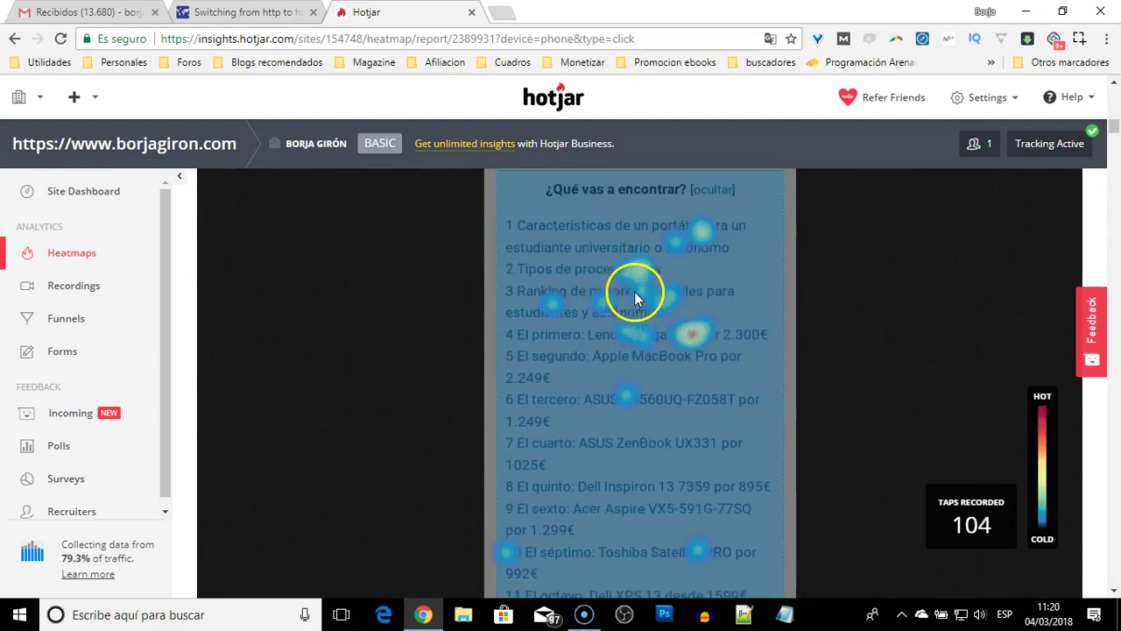
scroll(688, 319, down, 15)
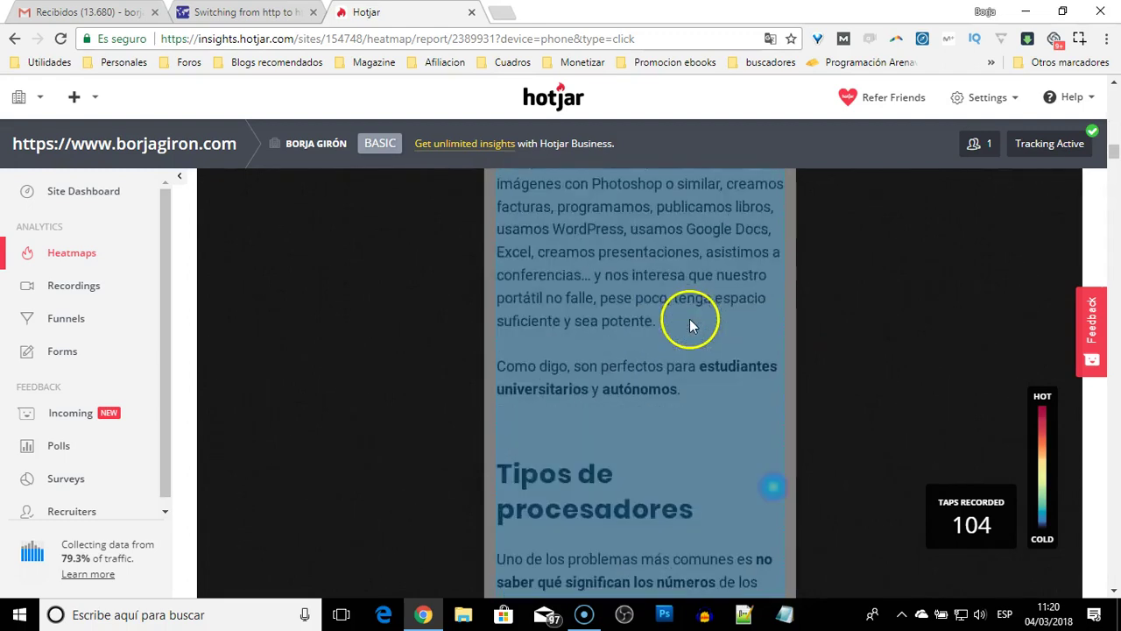
scroll(674, 298, down, 2)
scroll(721, 396, down, 13)
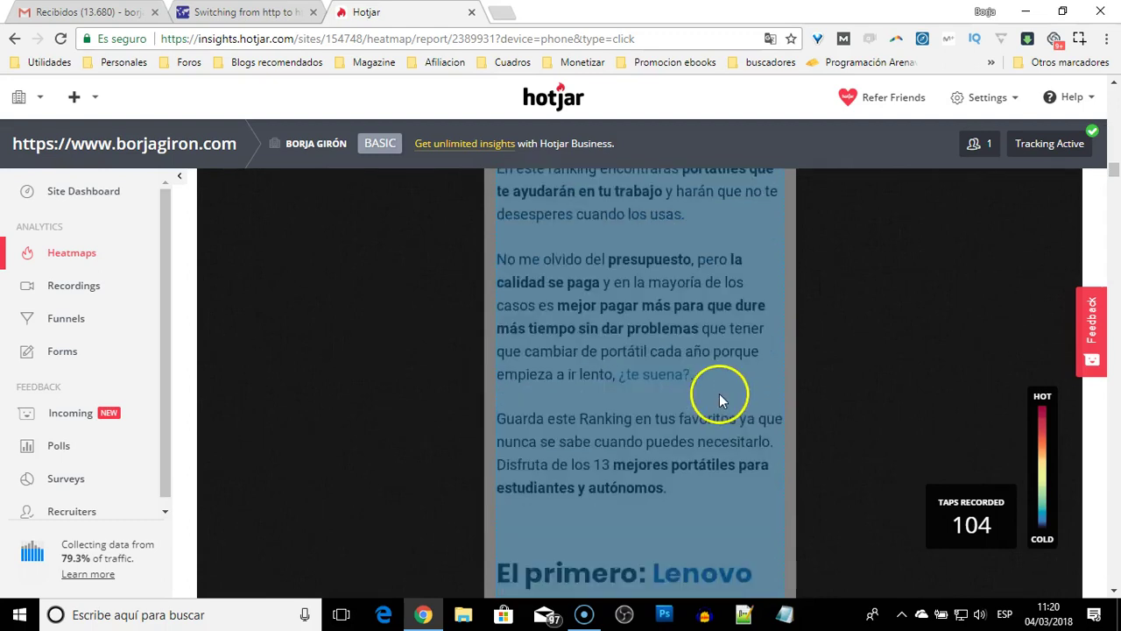
- Return to the start of the phone heatmap and recheck the taps from the header past the average fold to the discounted list
drag(1111, 179, 1115, 98)
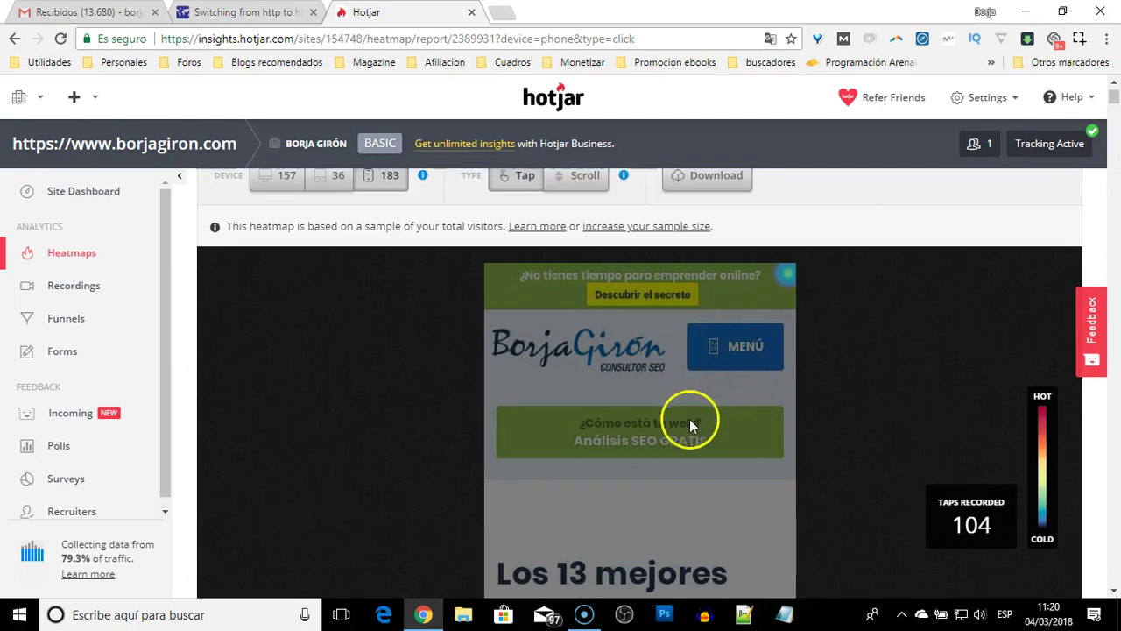
scroll(646, 468, down, 1)
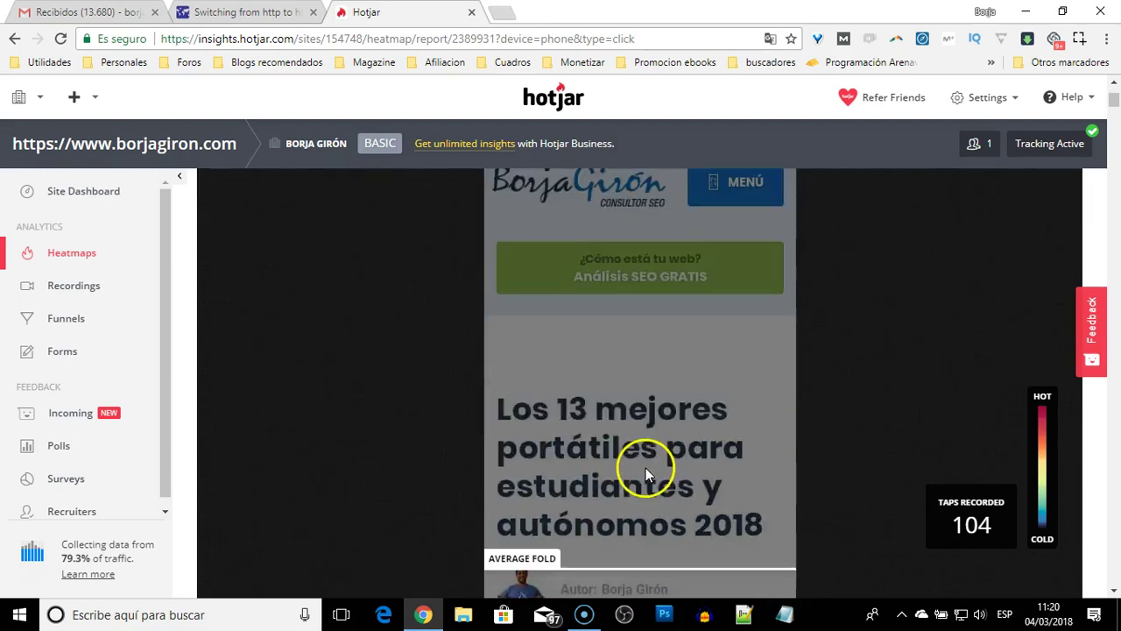
scroll(687, 399, up, 1)
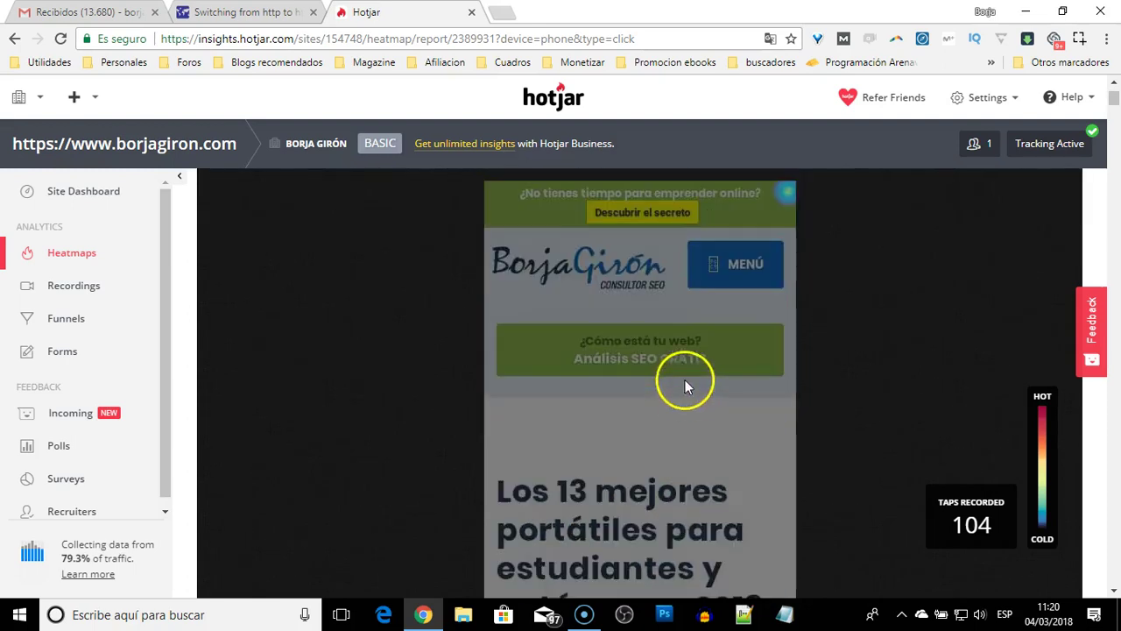
scroll(645, 461, down, 8)
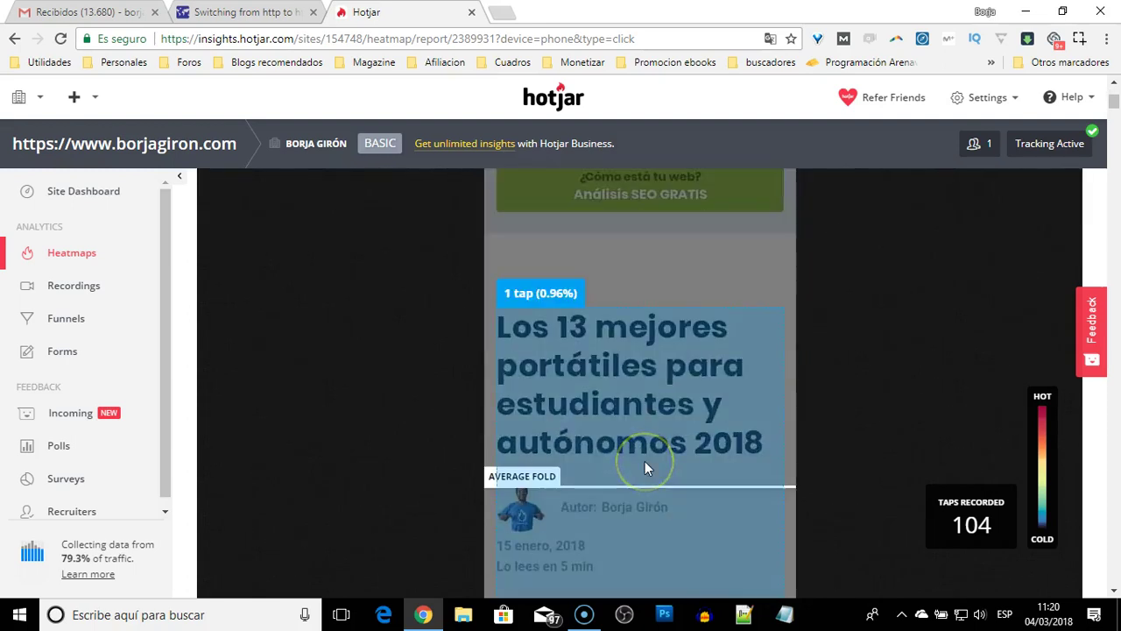
scroll(644, 435, down, 2)
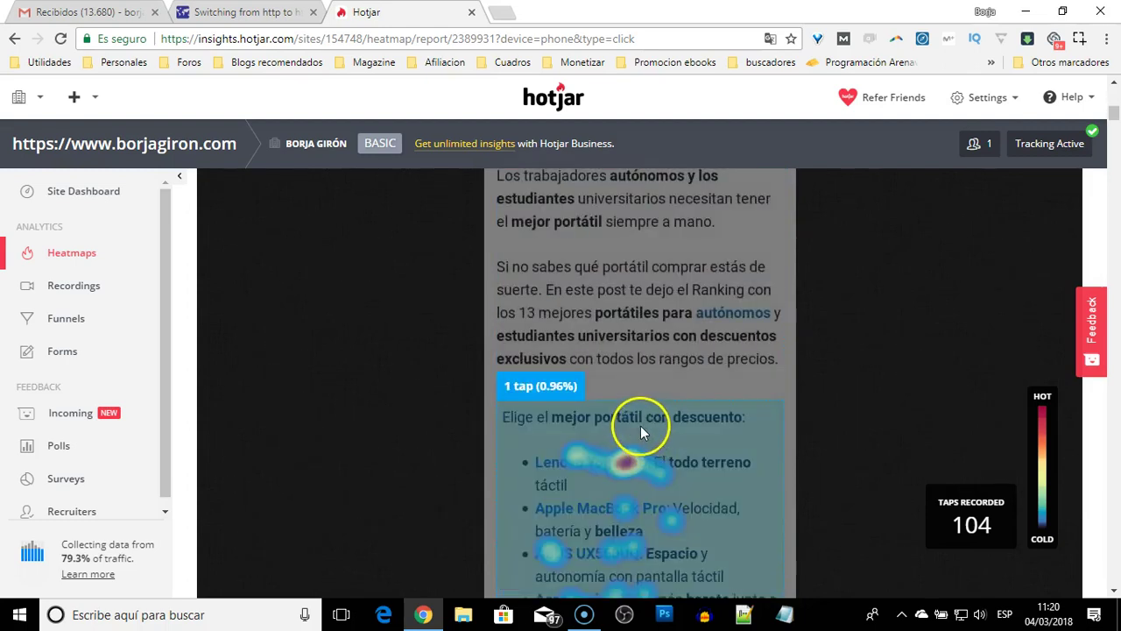
- Open the visitor recordings list and select all recordings on its first page
click(54, 286)
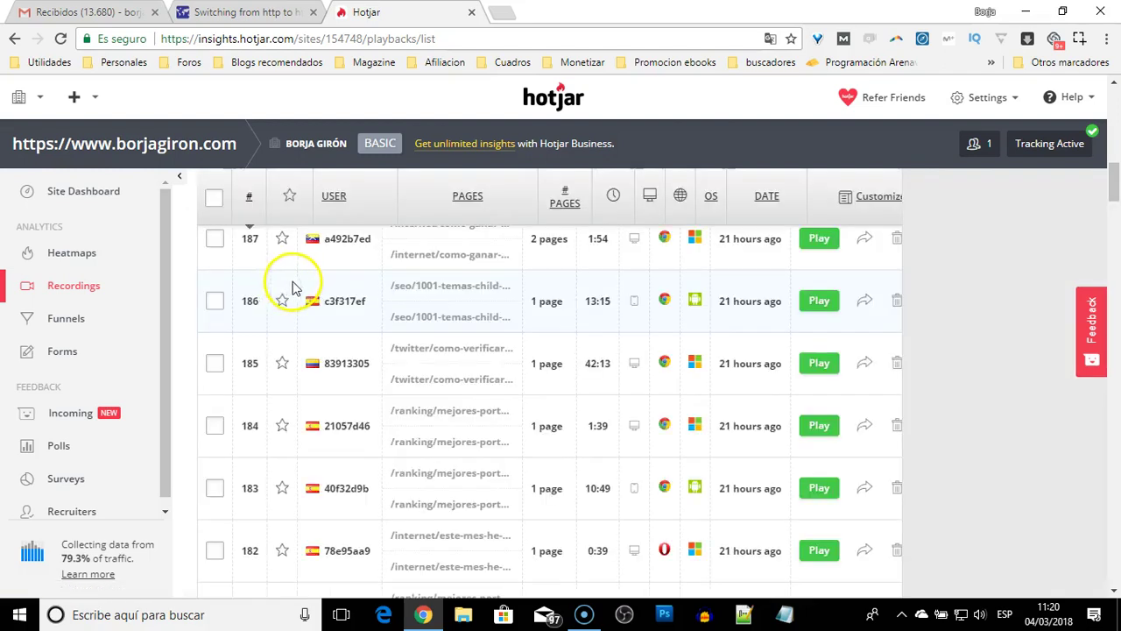
drag(1115, 200, 1115, 87)
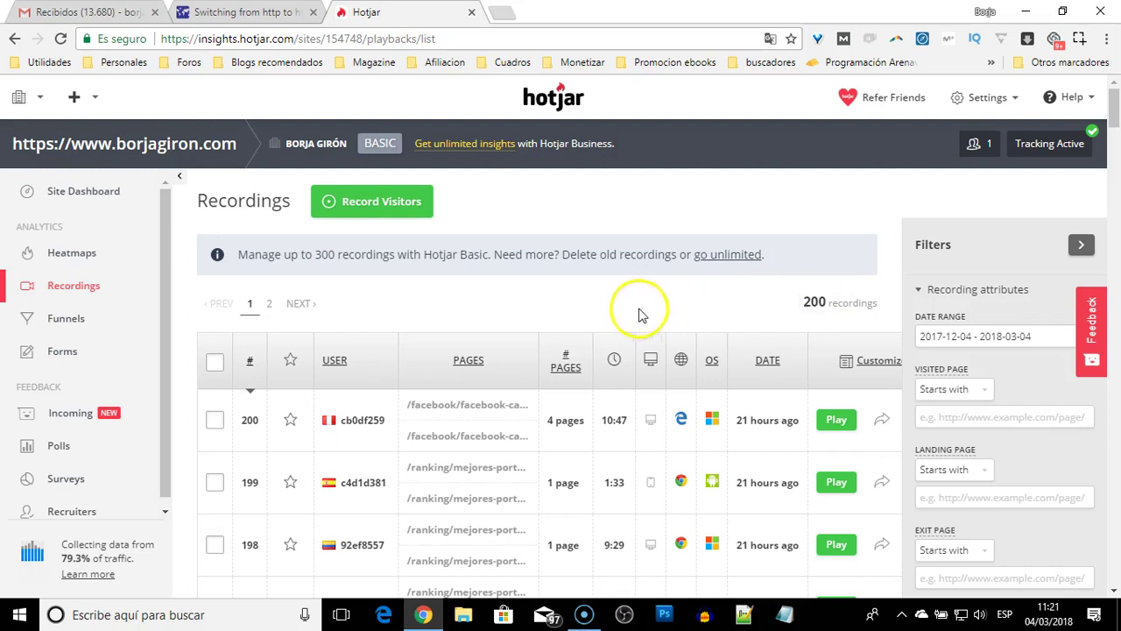
click(214, 361)
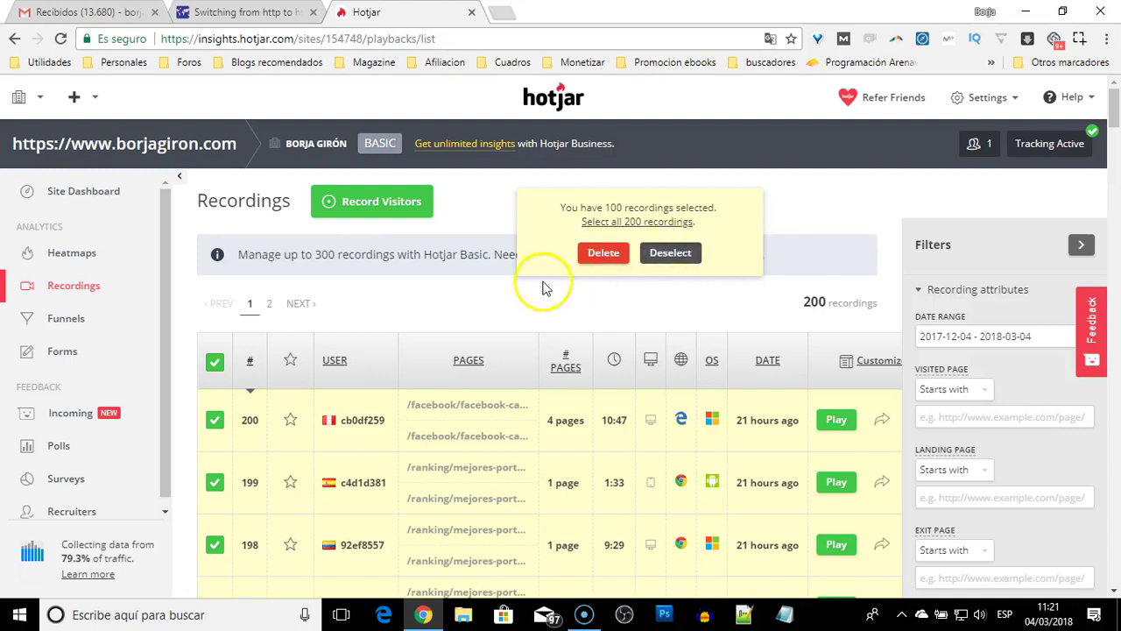
- Begin a new visitor recording snapshot with 100 recordings, targeting visitors who visit any page
click(372, 204)
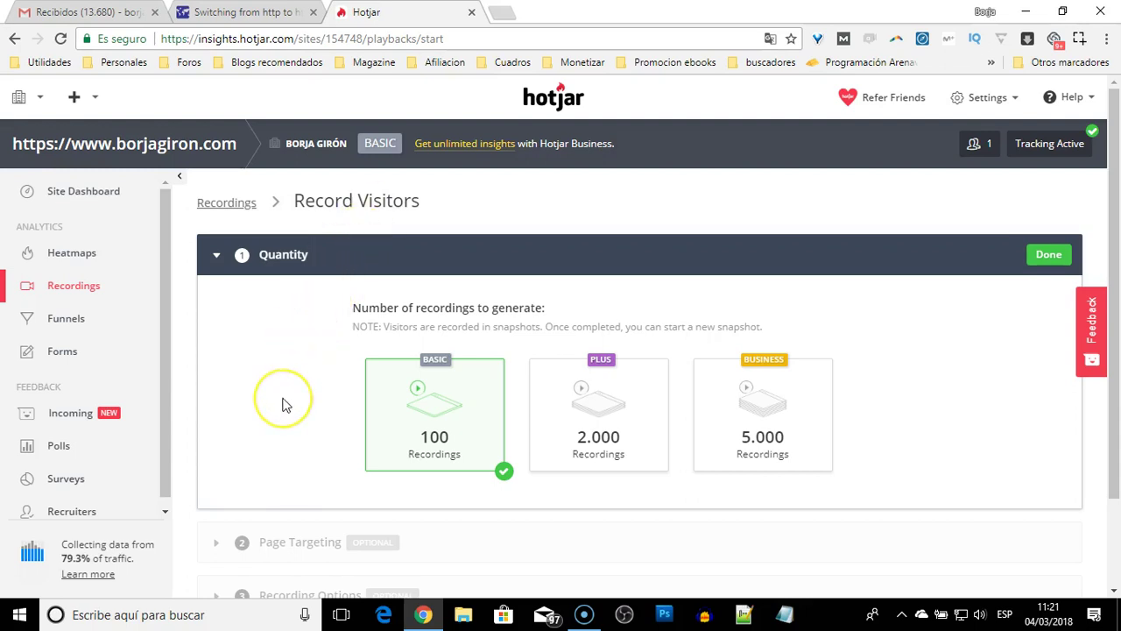
scroll(285, 403, down, 1)
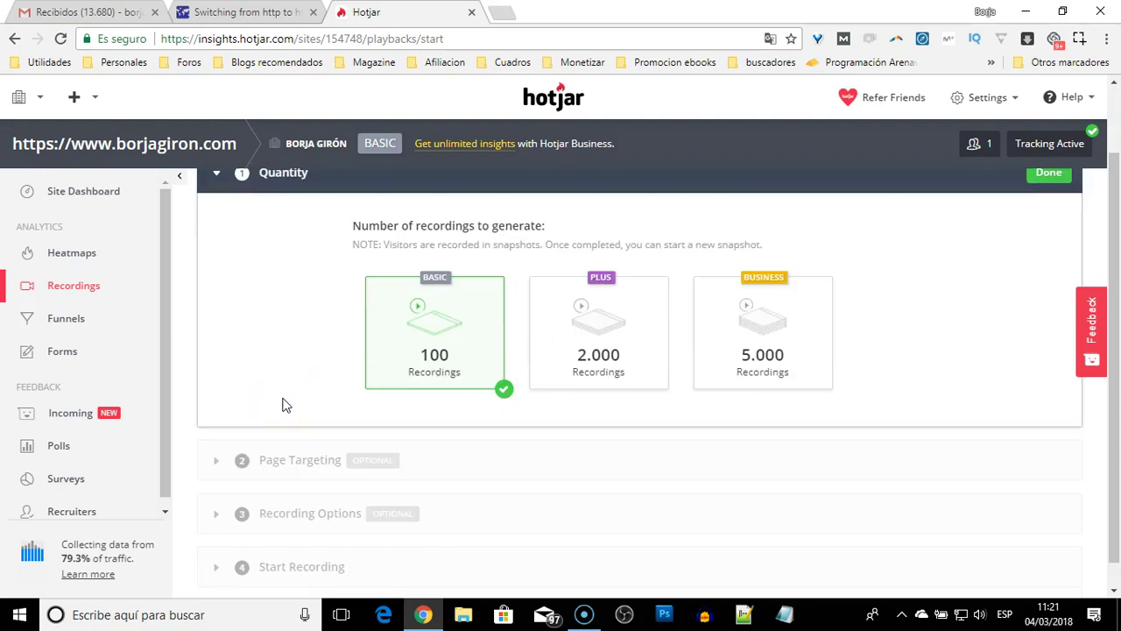
scroll(282, 405, up, 1)
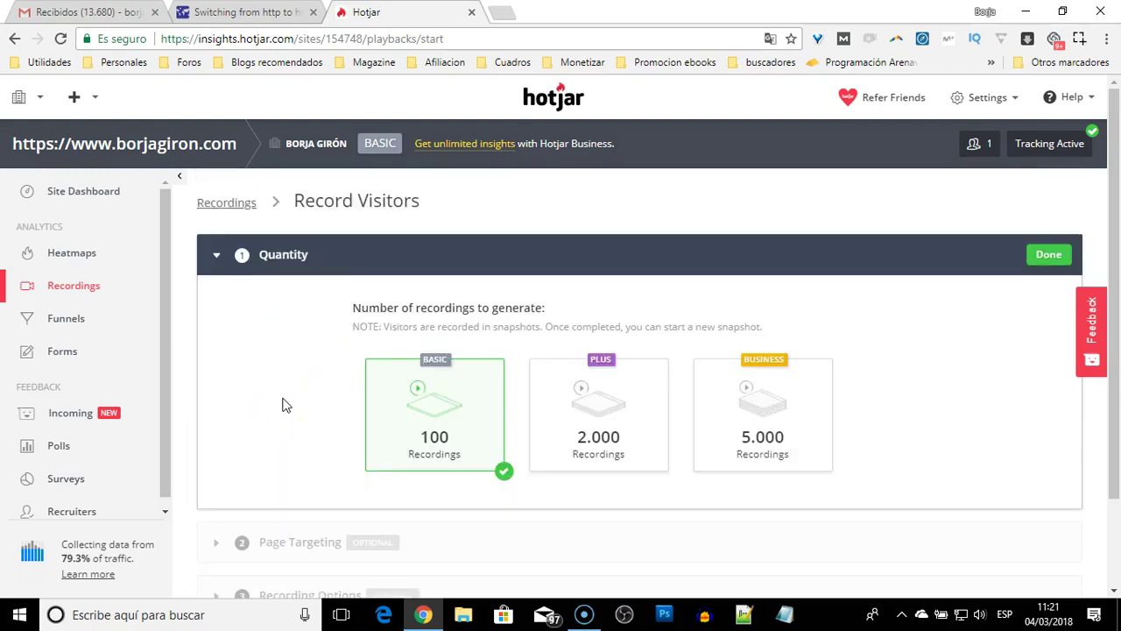
scroll(430, 405, down, 1)
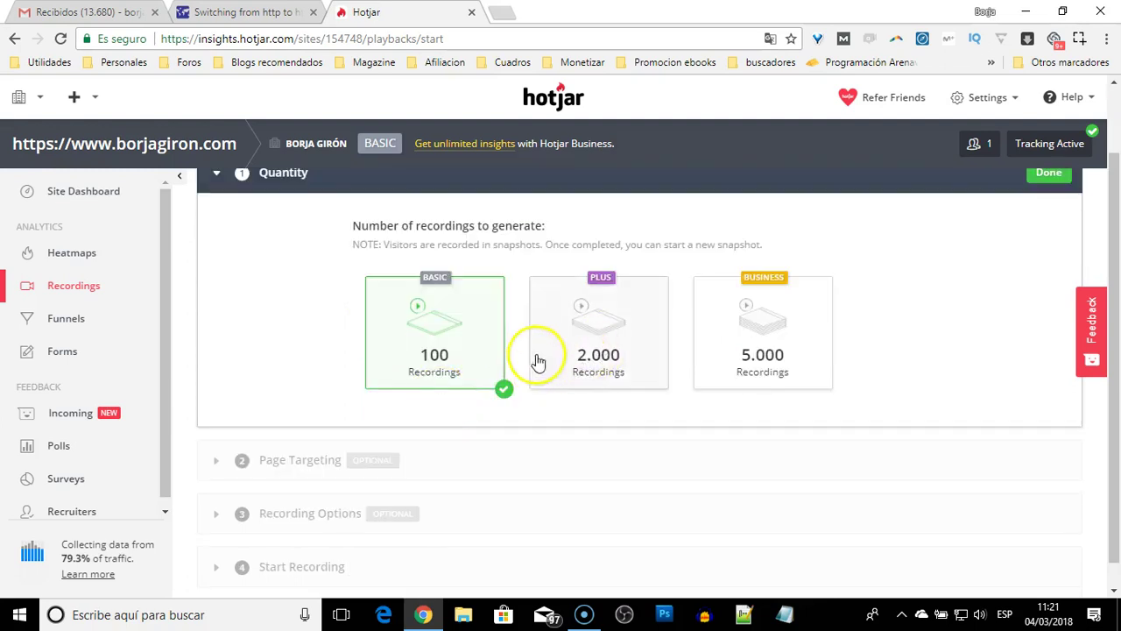
click(333, 462)
scroll(683, 418, down, 2)
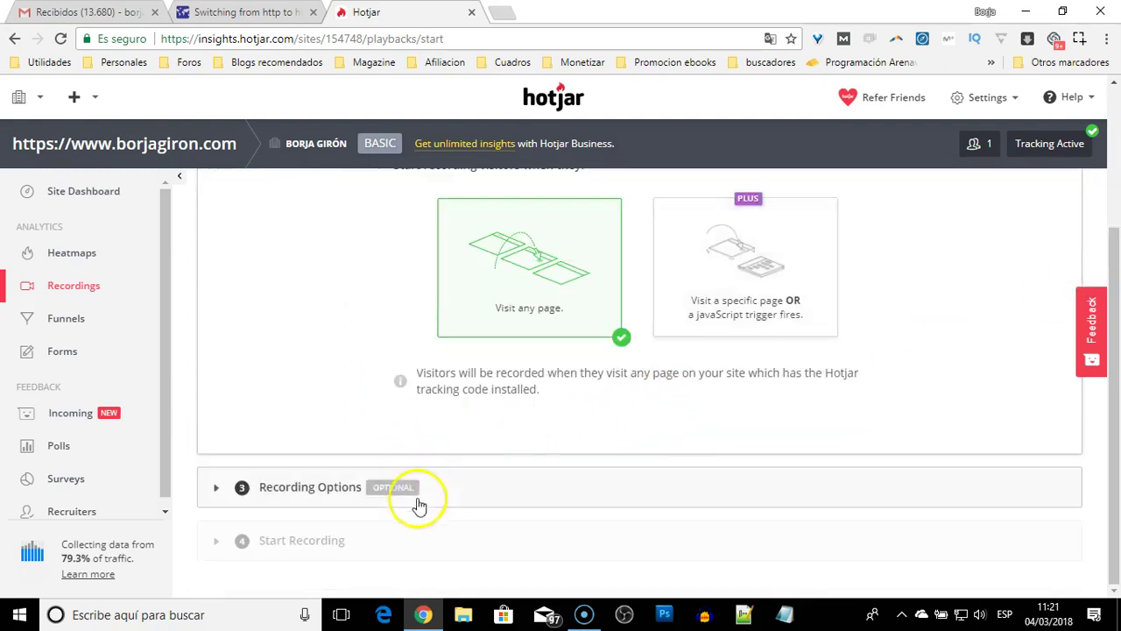
- Keep the recording option for only 30s+ sessions enabled and start recording visitors
click(415, 499)
click(675, 396)
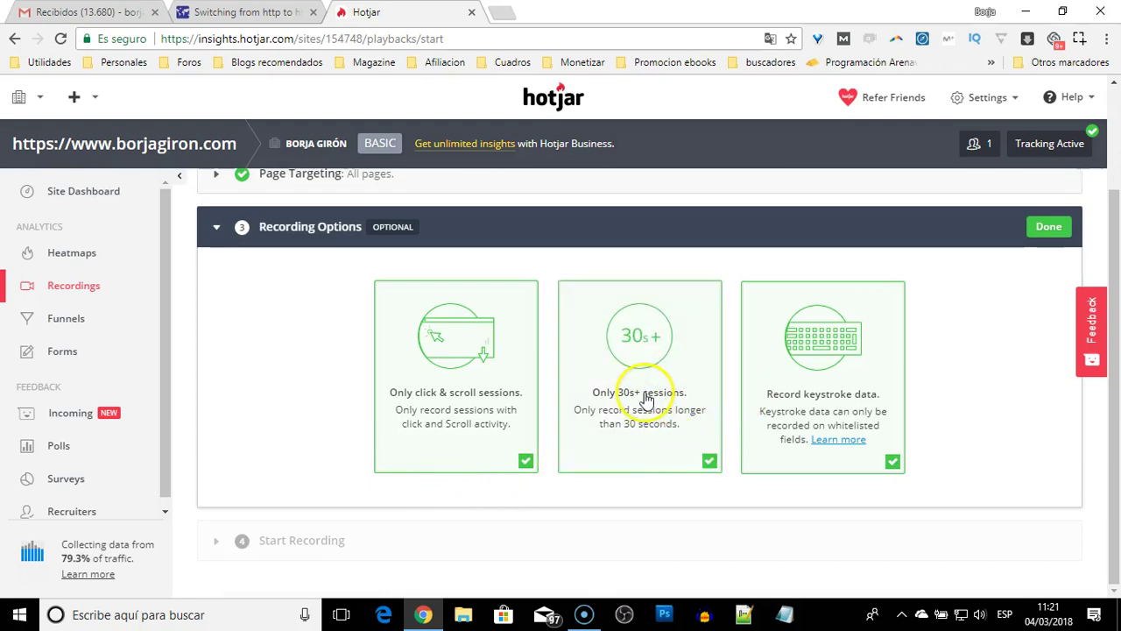
click(400, 550)
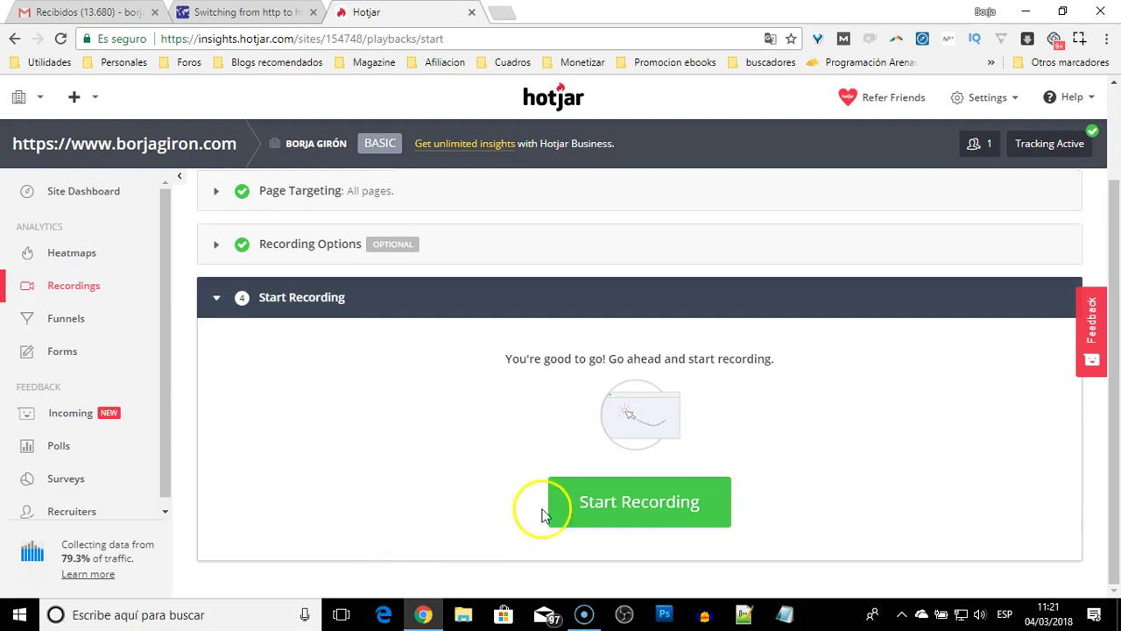
click(674, 501)
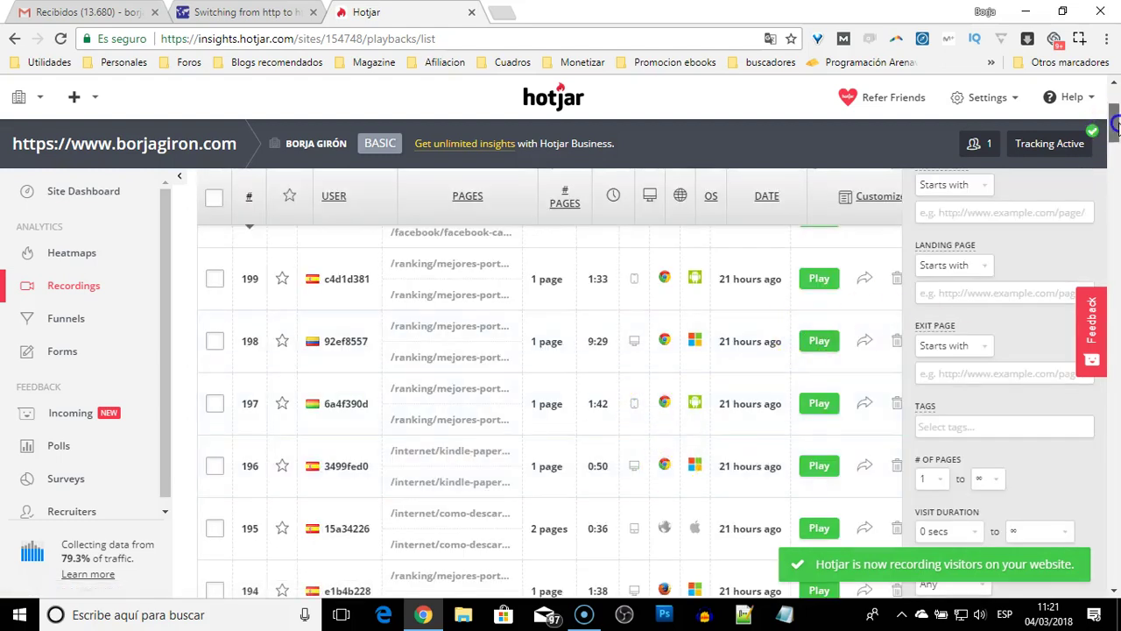
- Play visitor recording number 200 from the recordings list and dismiss the keyboard shortcuts tip
scroll(1115, 127, up, 3)
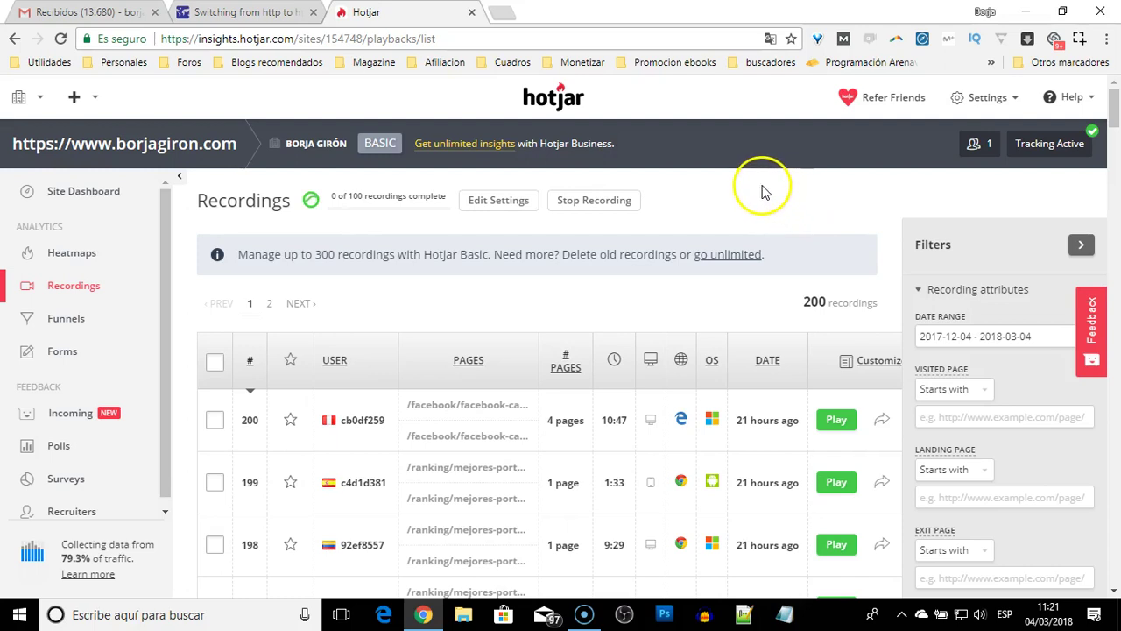
scroll(759, 189, down, 1)
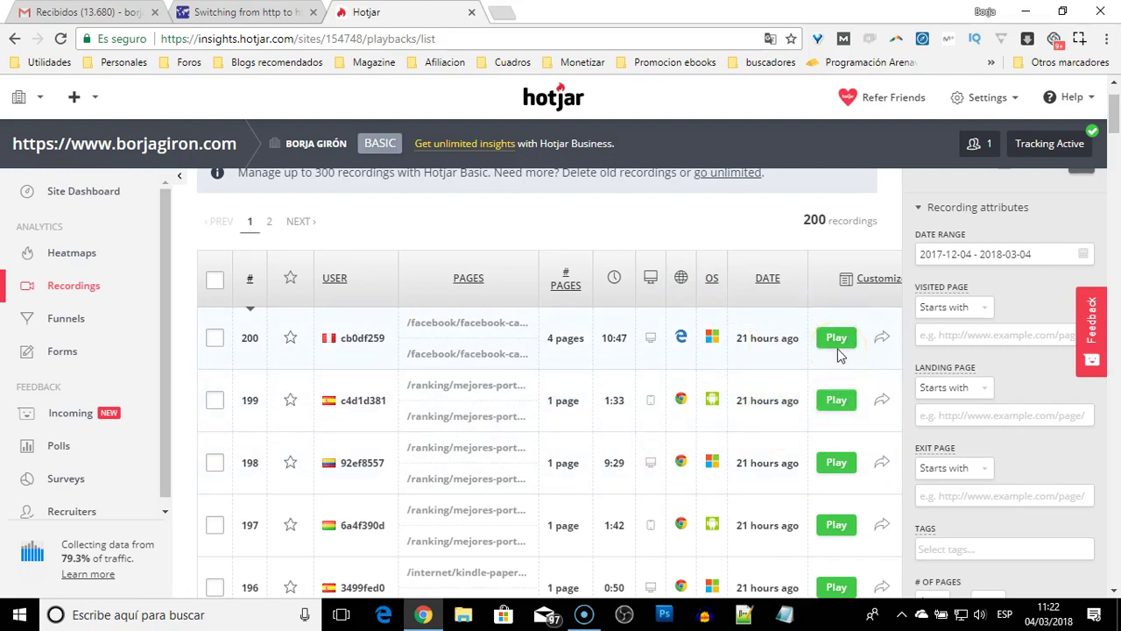
scroll(837, 355, down, 1)
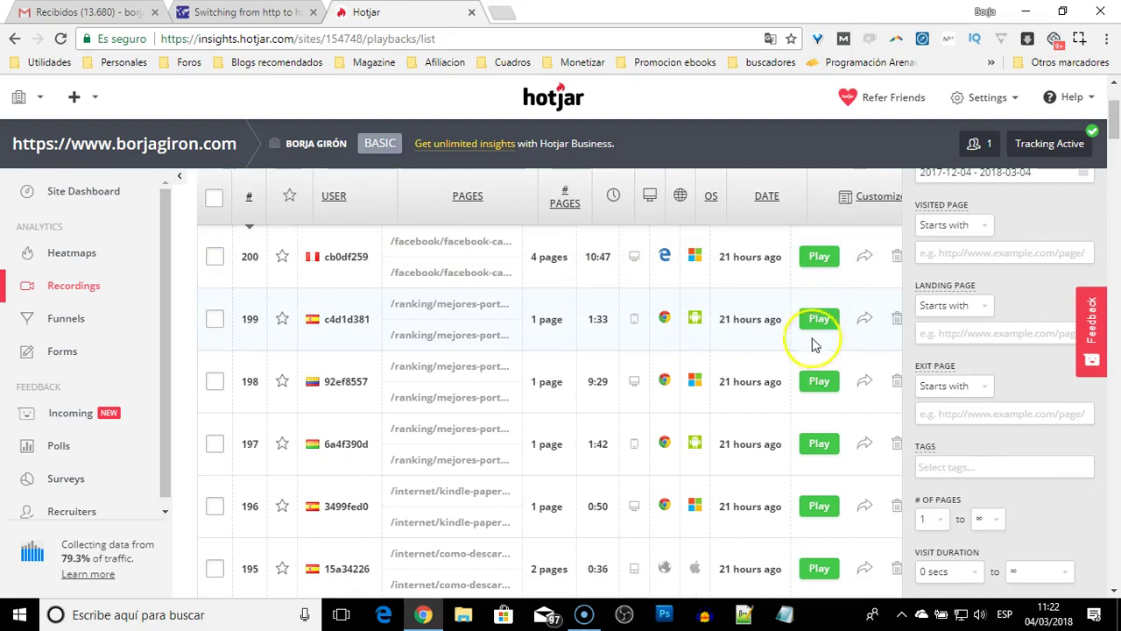
click(820, 254)
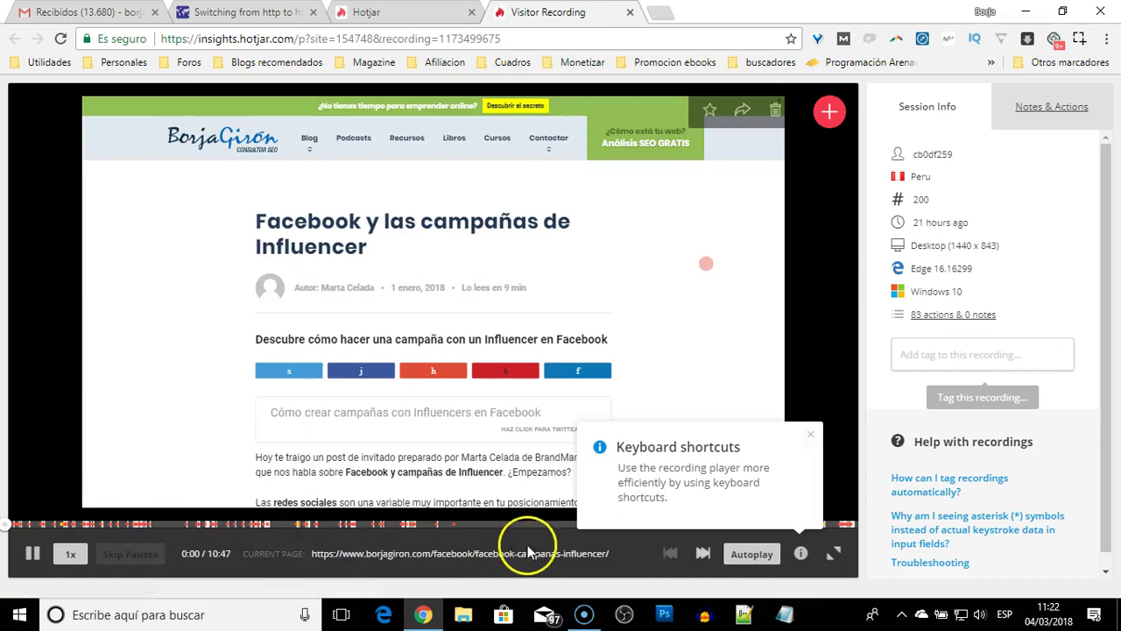
click(810, 433)
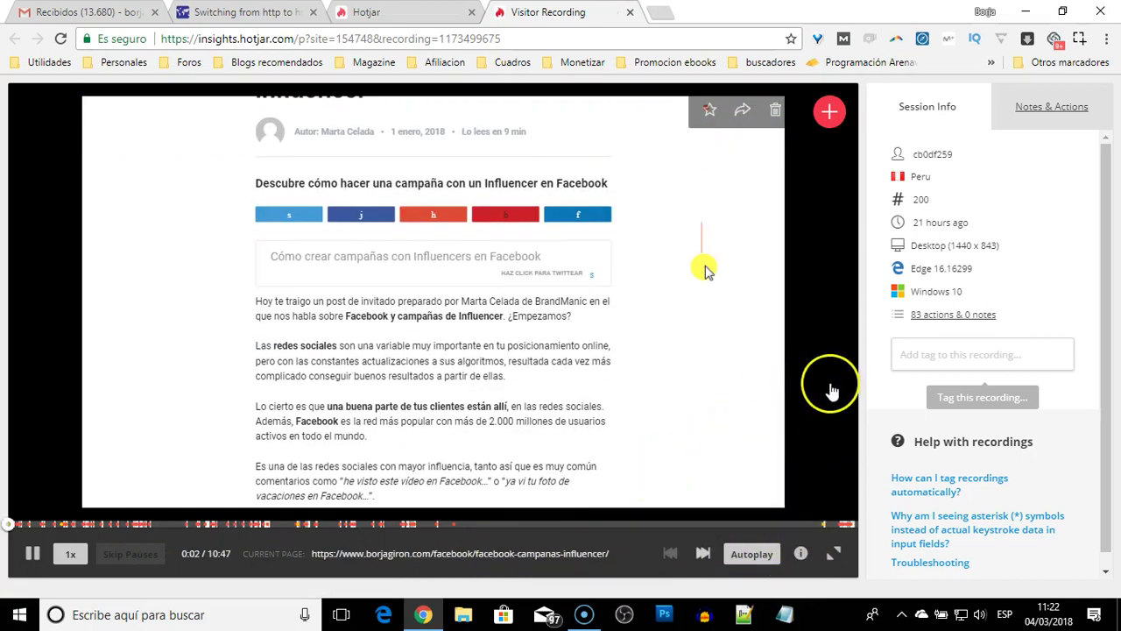